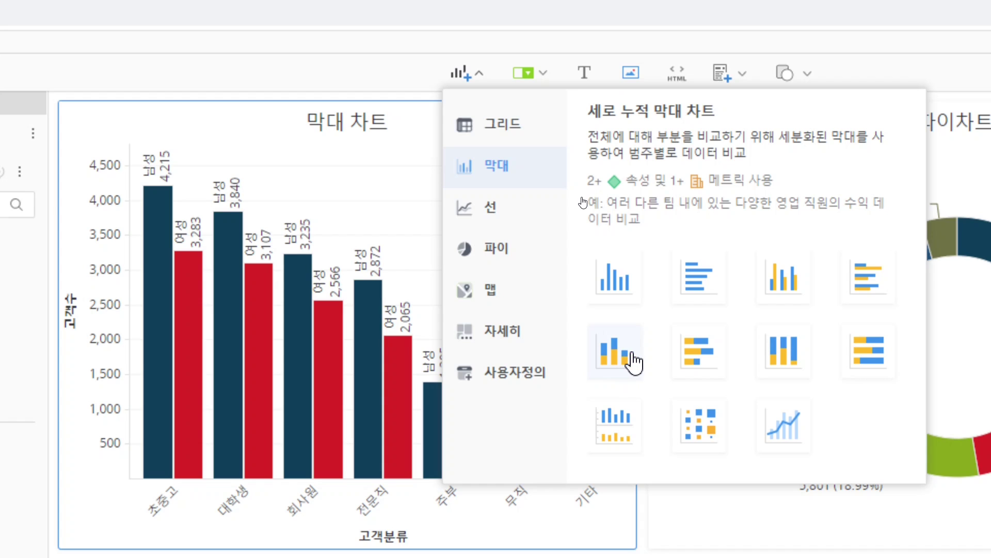
Browse the visualization gallery's pie, map and detailed chart types, then insert a horizontal stacked bar chart (가로 누적 막대 차트)
{"action": "left_click", "coordinate": [510, 255]}
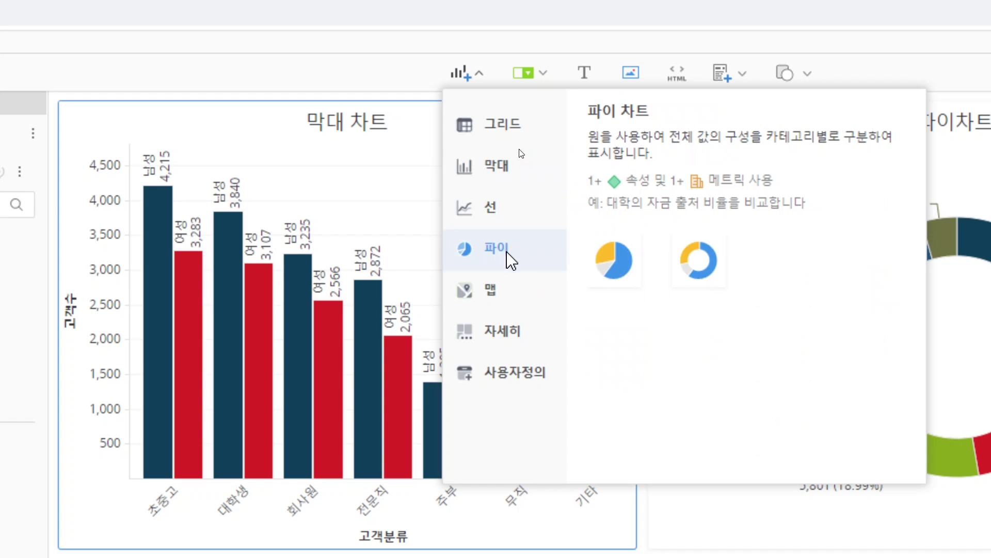
{"action": "left_click", "coordinate": [509, 295]}
{"action": "left_click", "coordinate": [516, 346]}
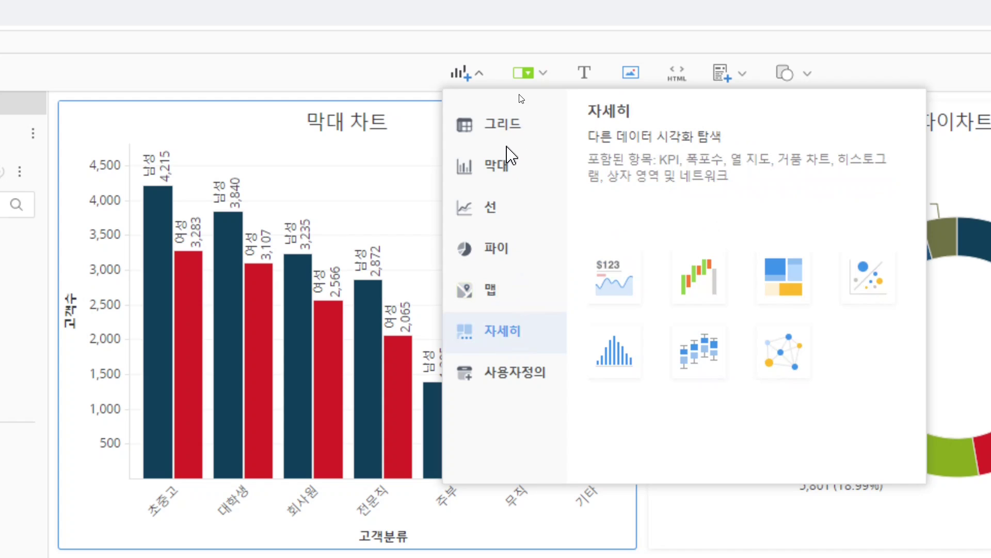
{"action": "left_click", "coordinate": [509, 164]}
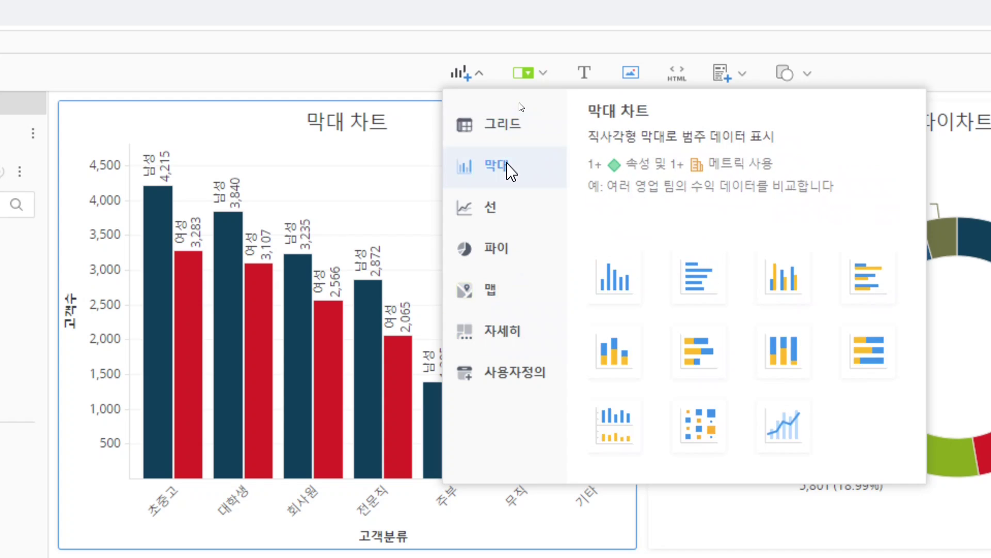
{"action": "left_click", "coordinate": [701, 353]}
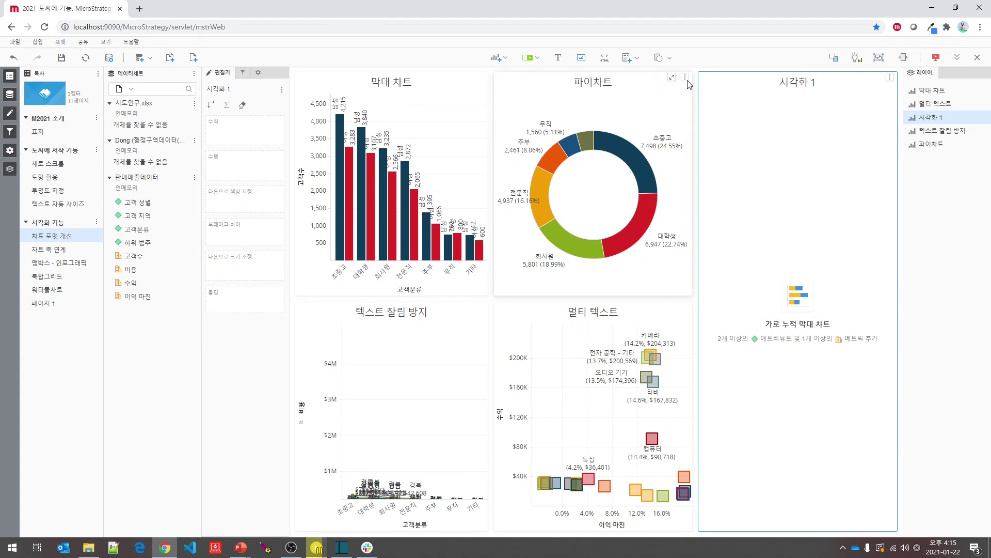
Change the 파이차트 visualization from a ring chart to a pie chart (파이 차트)
{"action": "left_click", "coordinate": [685, 77]}
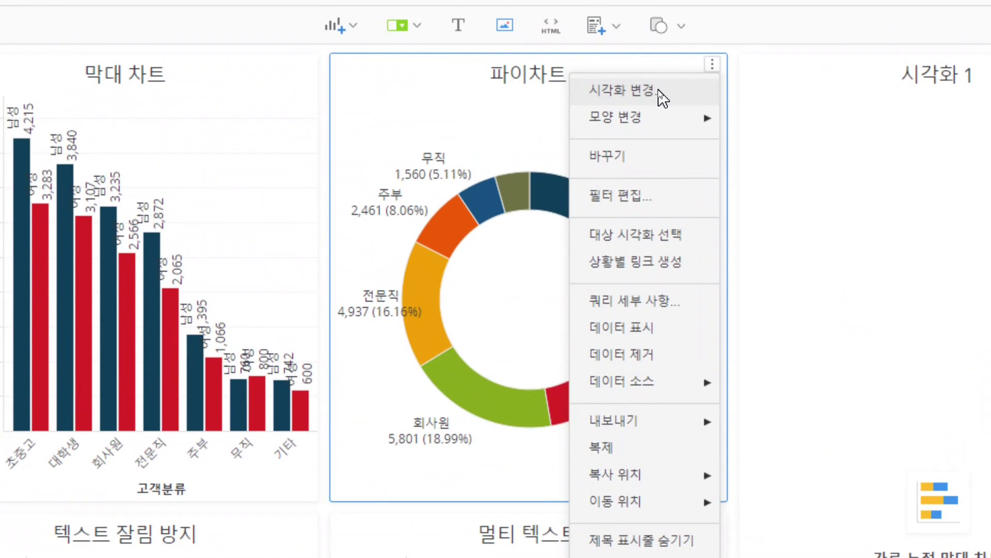
{"action": "left_click", "coordinate": [660, 92]}
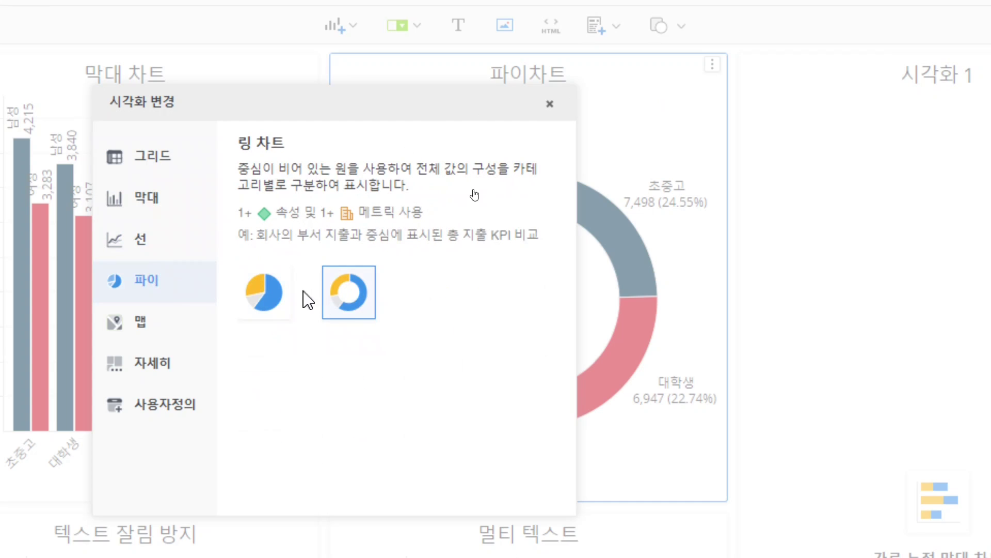
{"action": "left_click", "coordinate": [281, 295]}
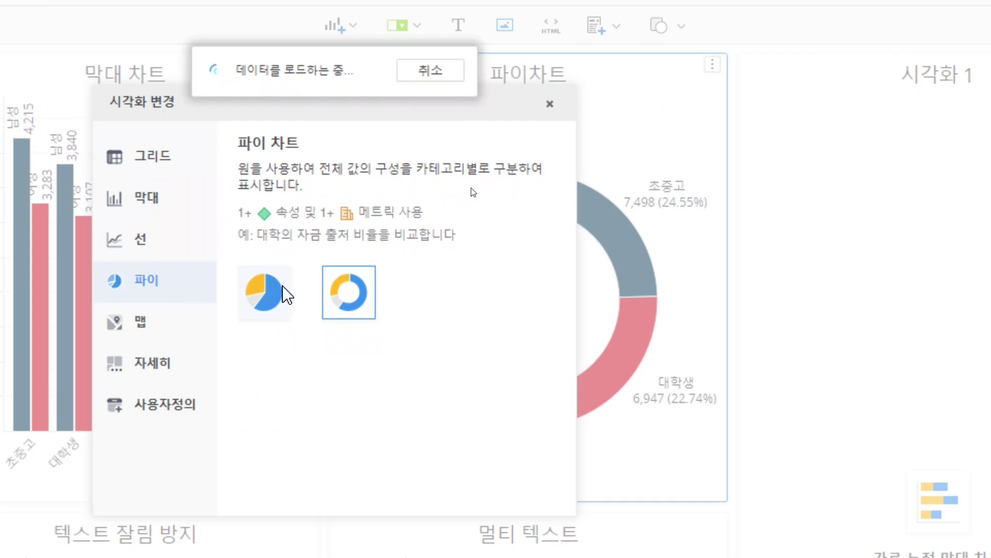
{"action": "left_click", "coordinate": [550, 105]}
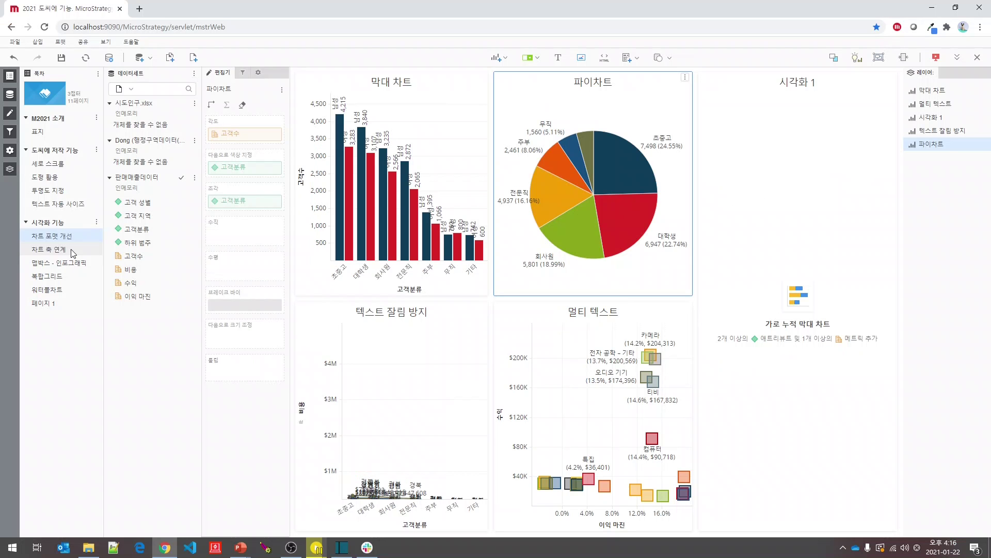
Open the 차트 축 연계 page and set its month (월) filter to include all months (모두)
{"action": "left_click", "coordinate": [73, 250]}
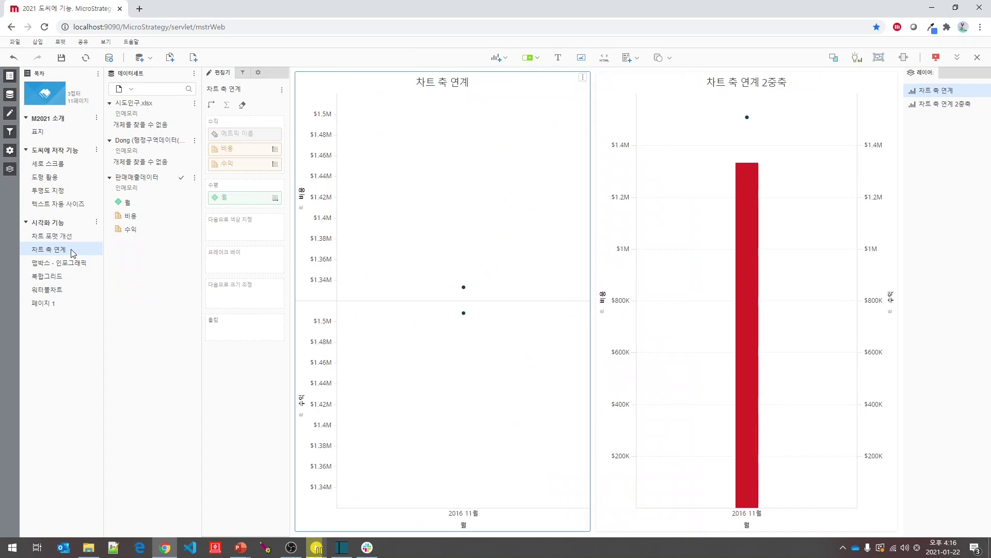
{"action": "left_click", "coordinate": [243, 73]}
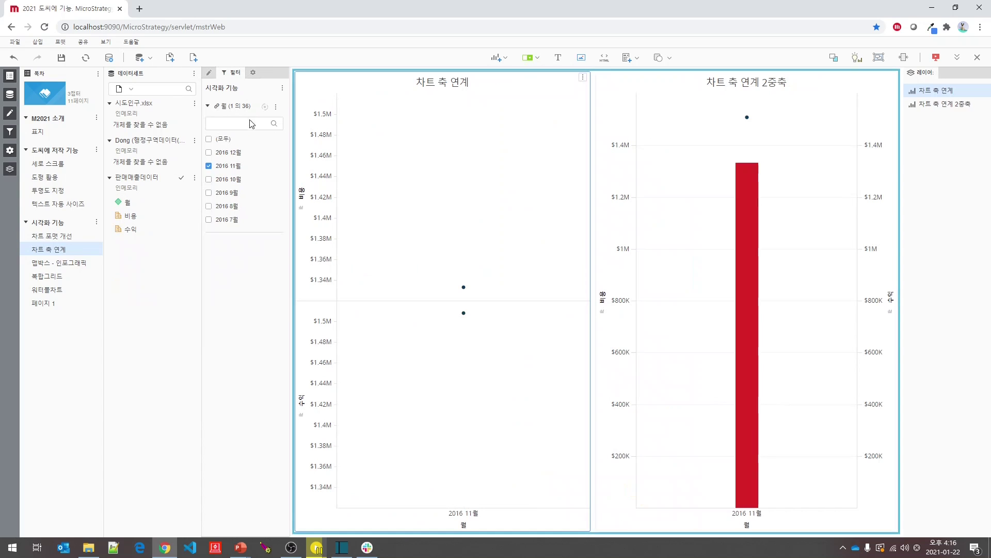
{"action": "left_click", "coordinate": [224, 140]}
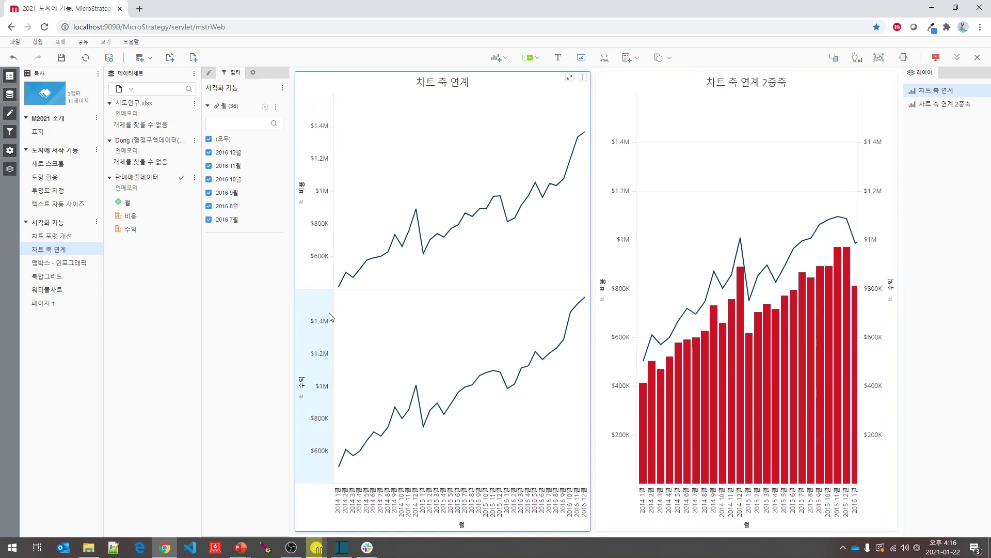
Turn off axis scale synchronization (축 배율 동기화) for the 비용 axis in the 차트 축 연계 line chart
{"action": "right_click", "coordinate": [320, 255]}
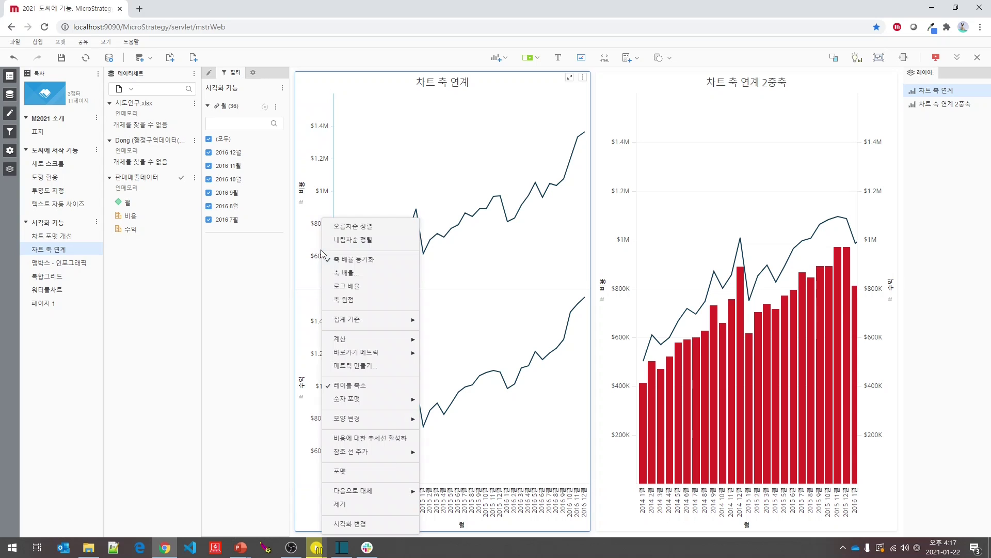
{"action": "left_click", "coordinate": [360, 261]}
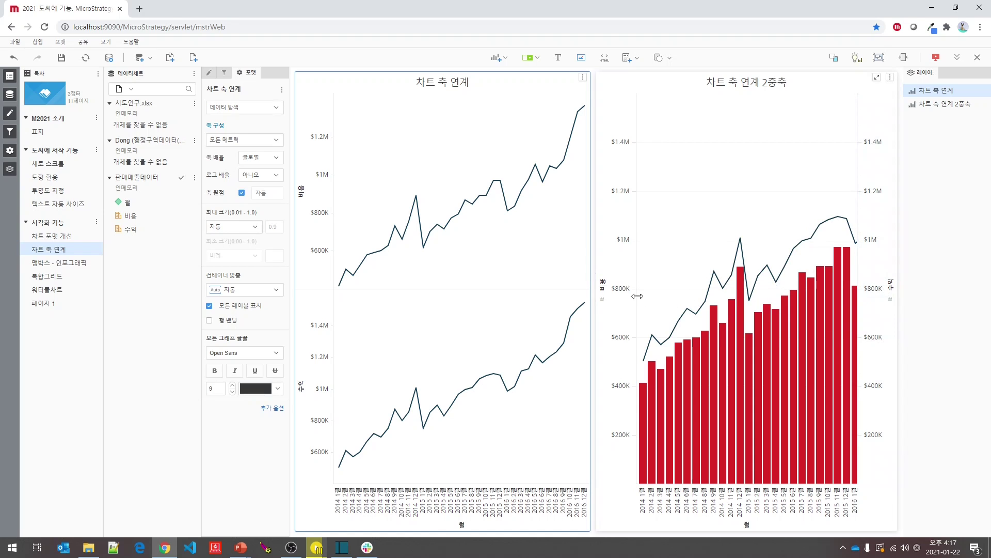
Turn axis scale synchronization (축 배율 동기화) off and back on for the 비용 axis in the 차트 축 연계 2중축 chart
{"action": "right_click", "coordinate": [622, 295]}
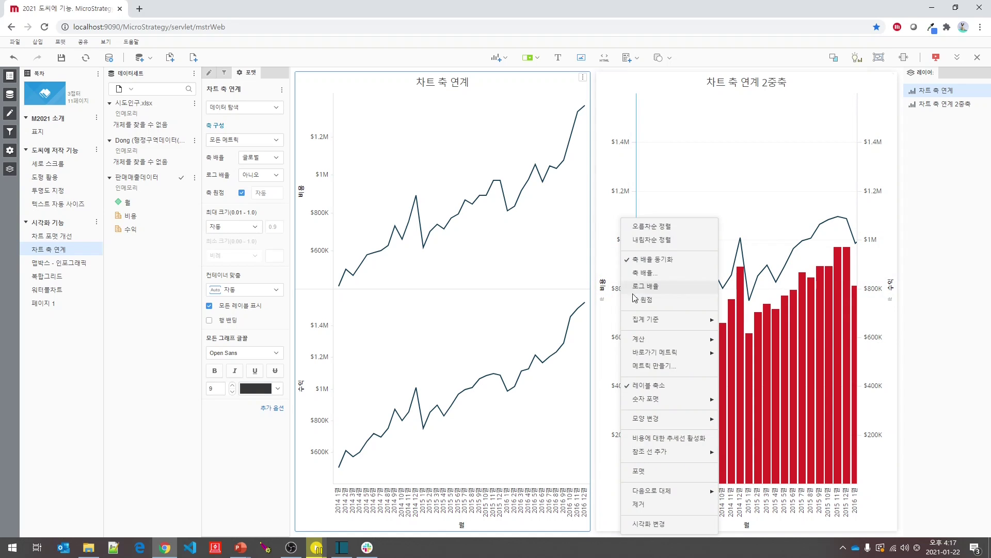
{"action": "left_click", "coordinate": [676, 263]}
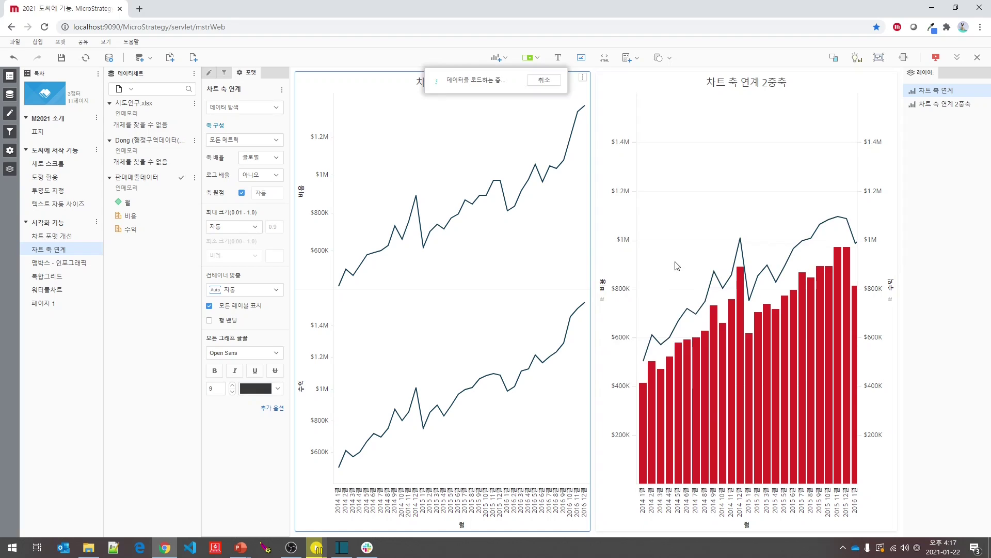
{"action": "right_click", "coordinate": [626, 269]}
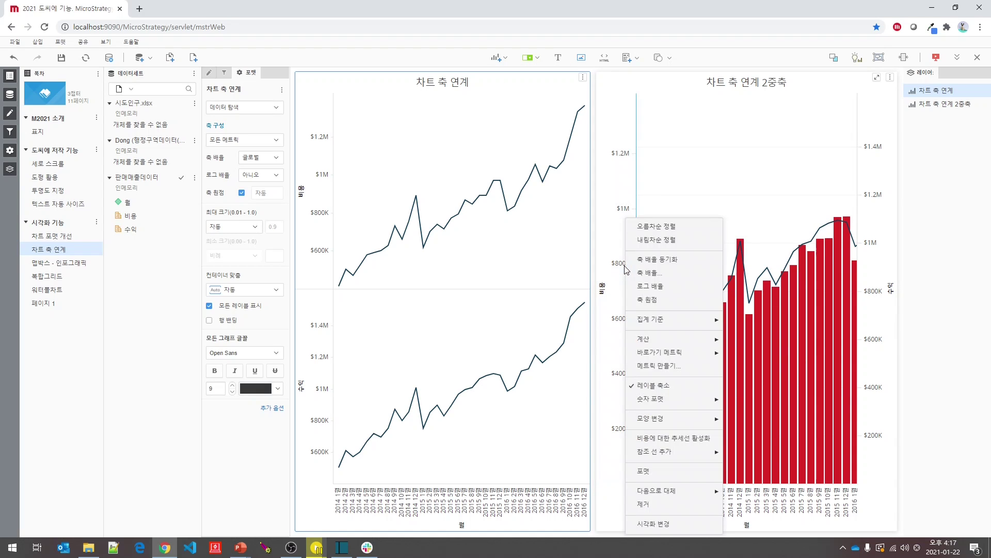
{"action": "left_click", "coordinate": [675, 262]}
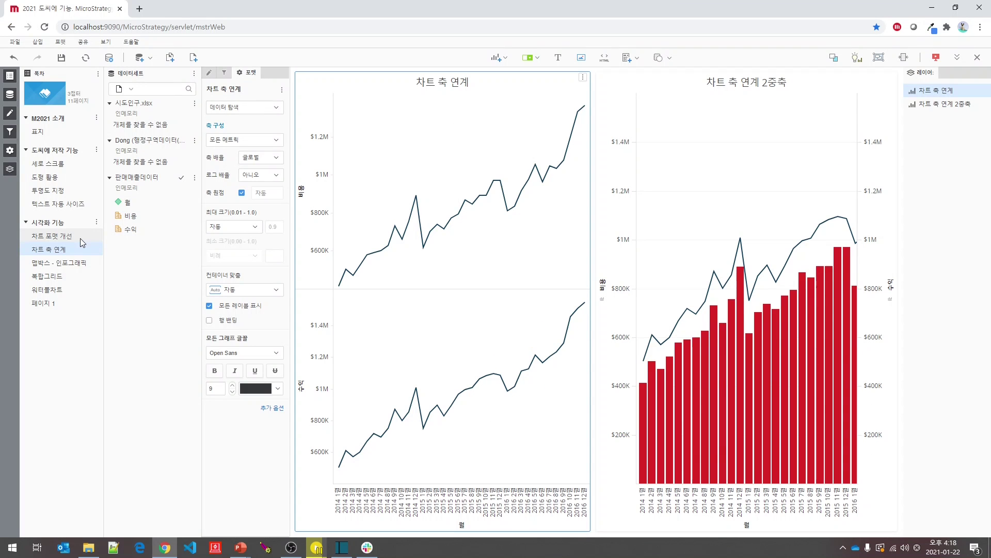
On the 차트 포맷 개선 page, show the X-axis (X 축) label formatting options for the 막대 차트 under 축 선 및 레이블
{"action": "left_click", "coordinate": [79, 237]}
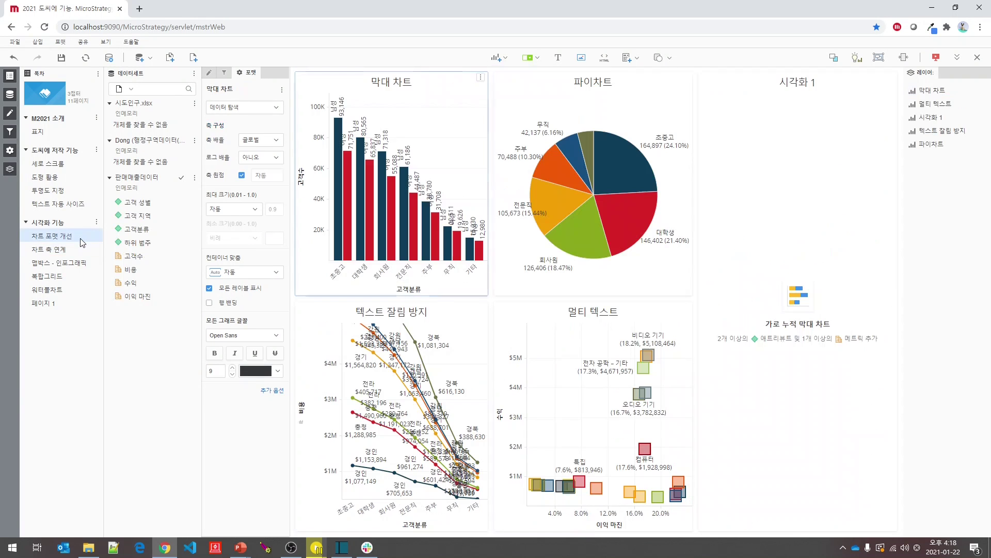
{"action": "mouse_move", "coordinate": [410, 206]}
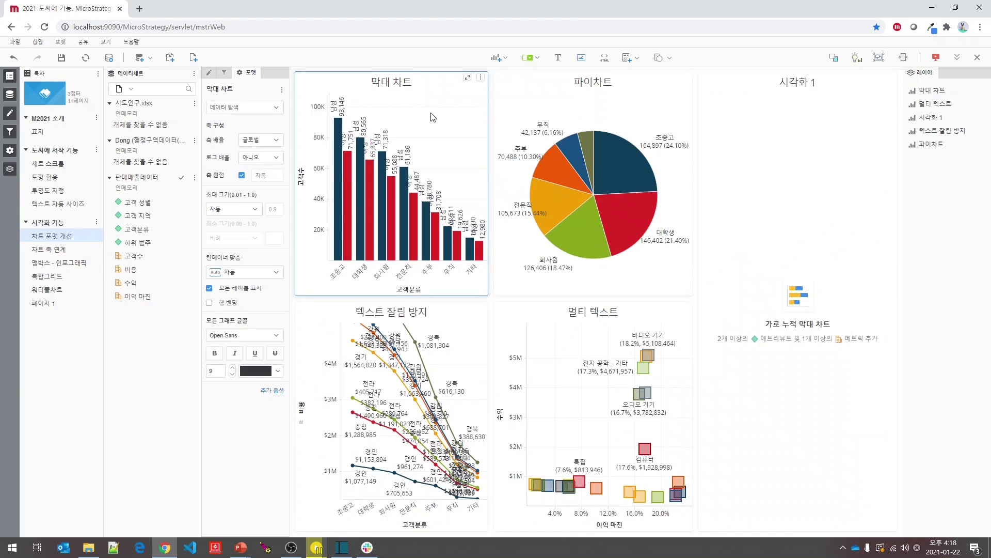
{"action": "left_click", "coordinate": [436, 86]}
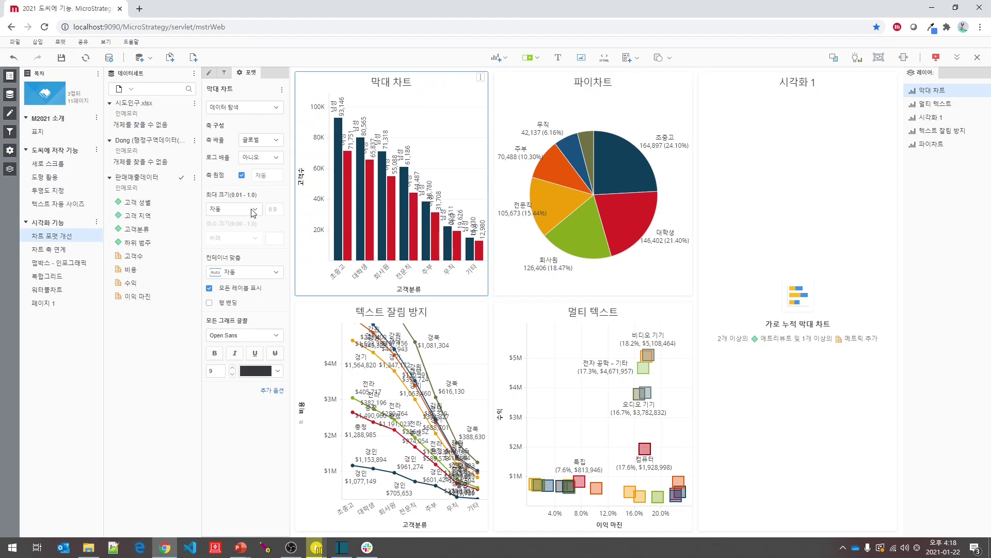
{"action": "left_click", "coordinate": [268, 145]}
{"action": "left_click", "coordinate": [268, 144]}
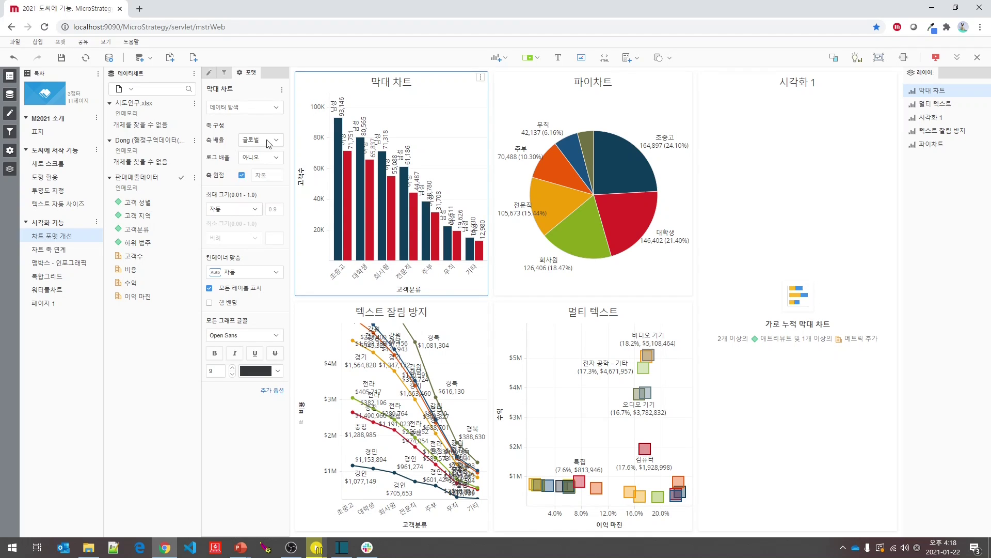
{"action": "left_click", "coordinate": [261, 110]}
{"action": "left_click", "coordinate": [236, 208]}
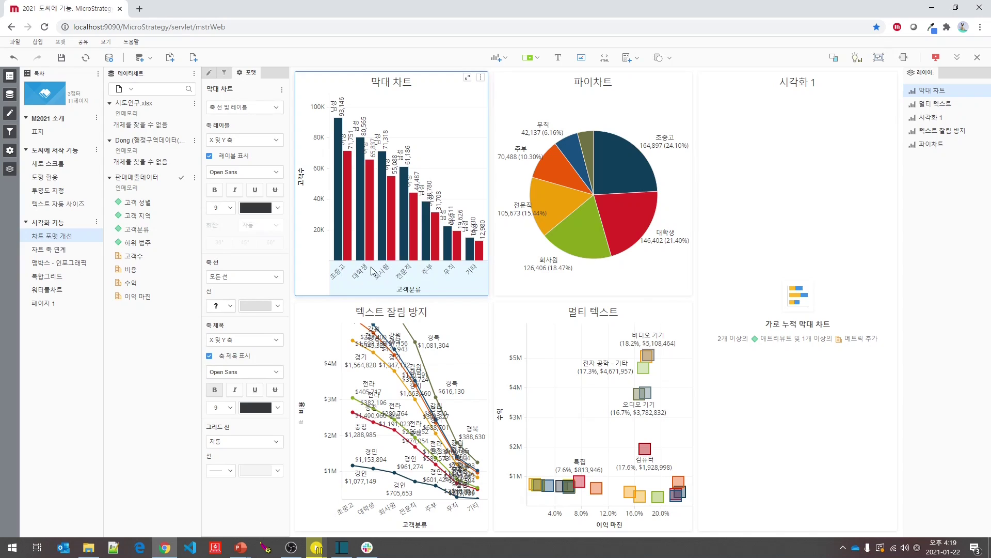
{"action": "left_click", "coordinate": [269, 141]}
{"action": "left_click", "coordinate": [244, 173]}
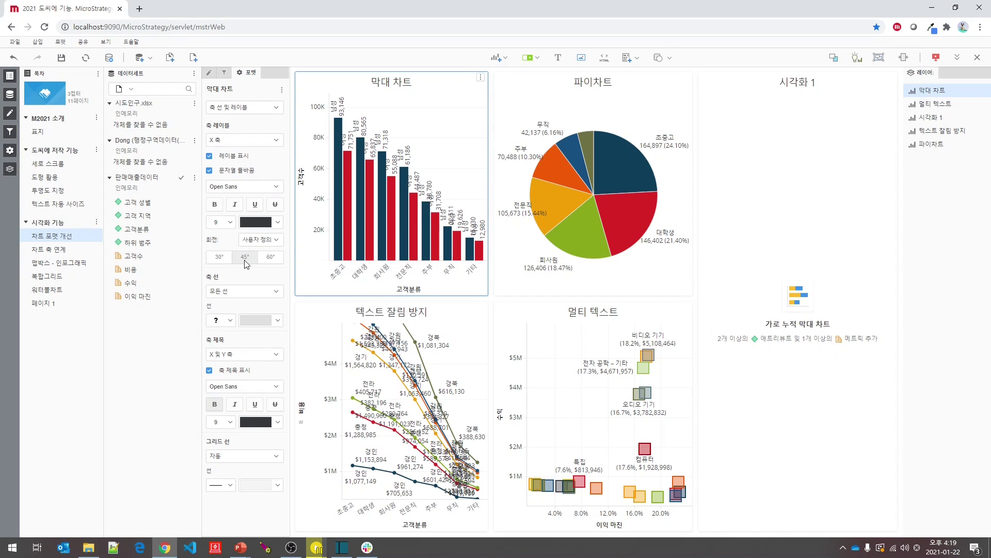
Try automatic (자동) and vertical (수직) rotation for the bar chart's X-axis labels
{"action": "left_click", "coordinate": [275, 245]}
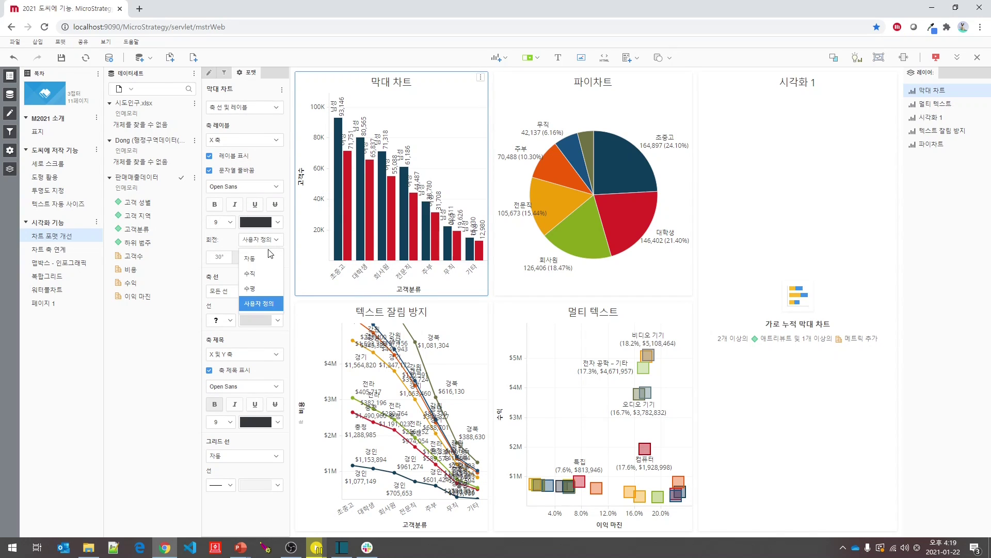
{"action": "left_click", "coordinate": [269, 258]}
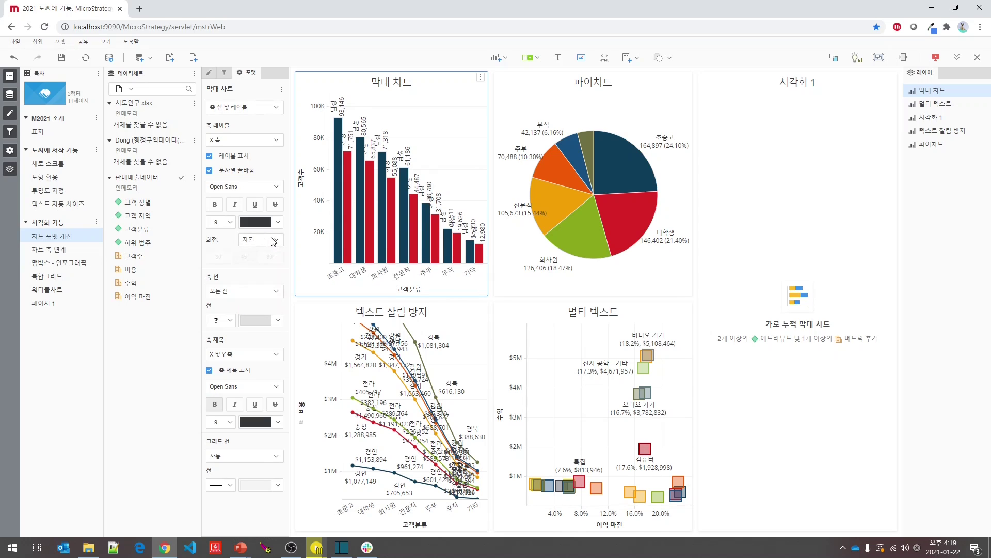
{"action": "left_click", "coordinate": [274, 241]}
{"action": "left_click", "coordinate": [261, 275]}
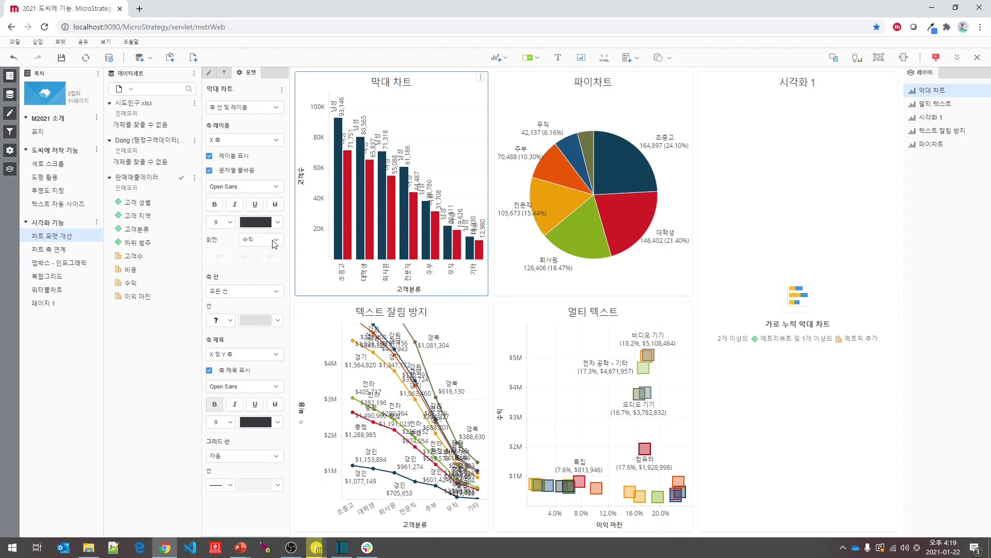
Switch the bar chart's X-axis label rotation to custom (사용자 정의), try 60°, and set it to 30°
{"action": "left_click", "coordinate": [263, 303]}
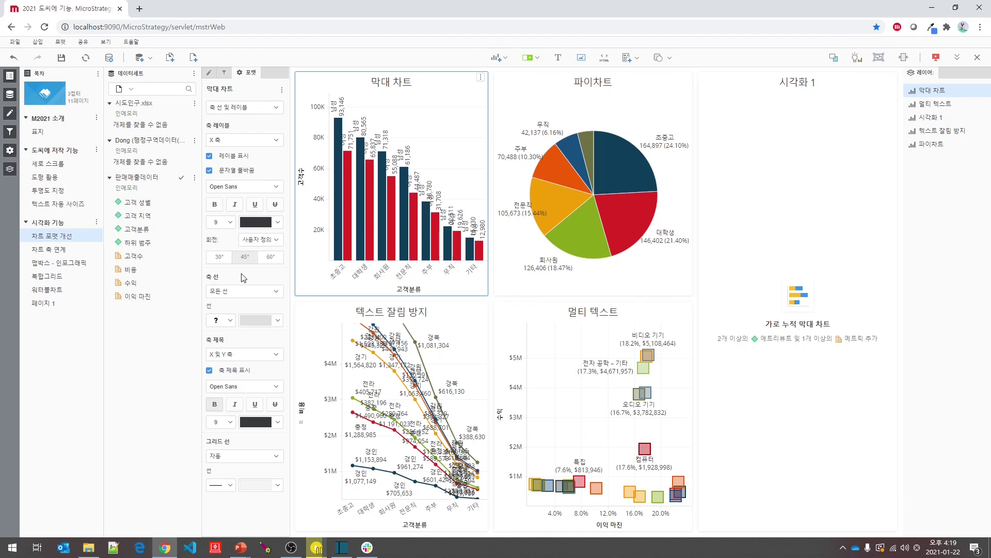
{"action": "left_click", "coordinate": [270, 256]}
{"action": "left_click", "coordinate": [219, 256]}
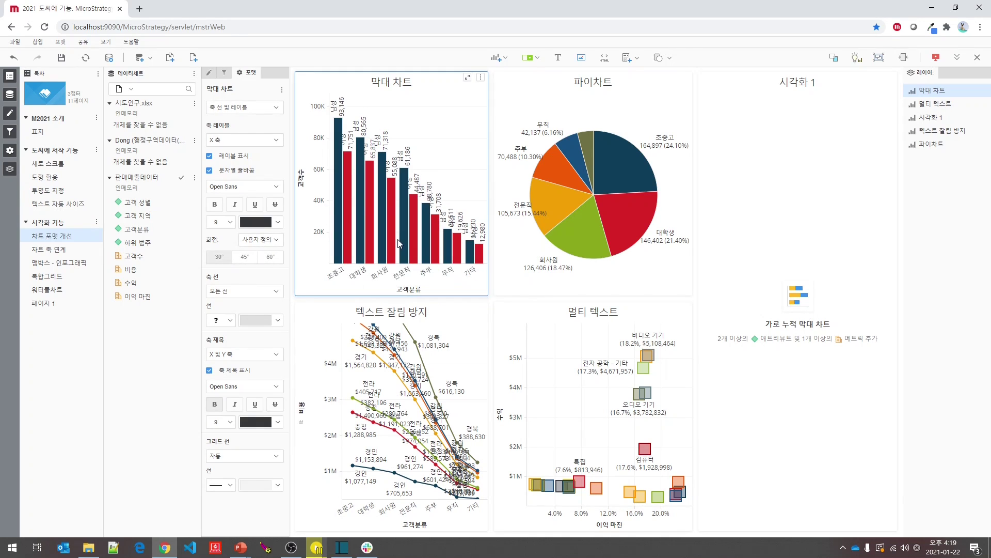
Maximize the 파이차트 visualization and inspect the details of its 무직 slice
{"action": "left_click", "coordinate": [601, 81]}
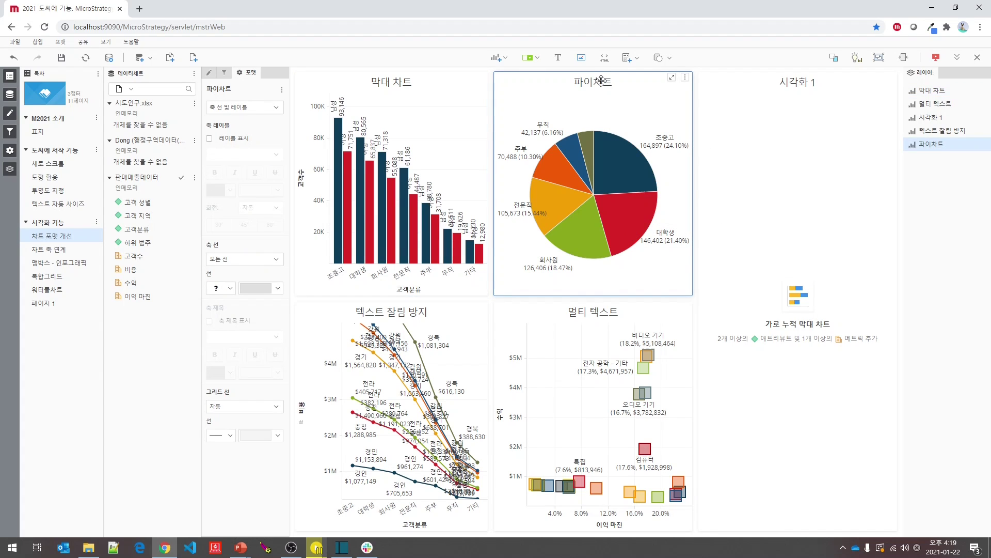
{"action": "left_click", "coordinate": [673, 78]}
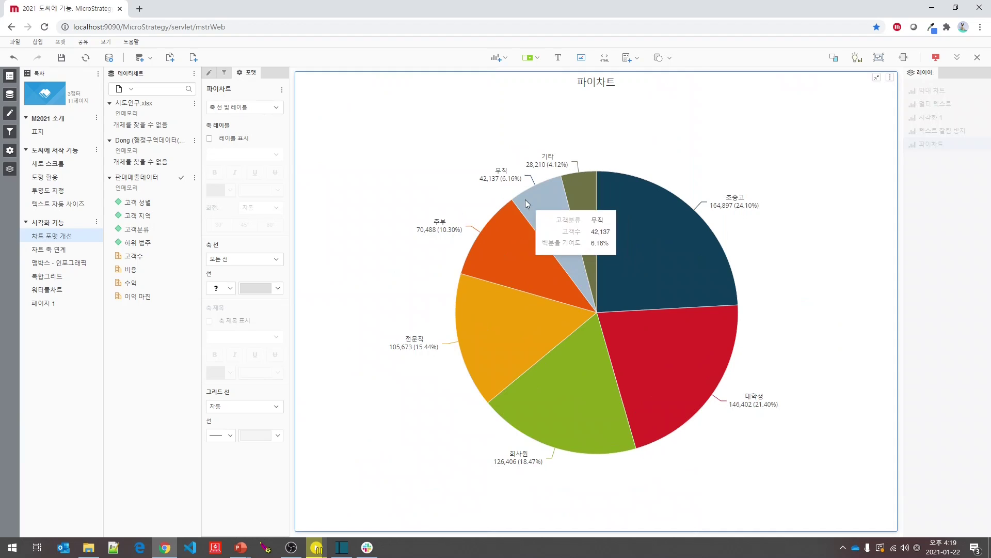
{"action": "mouse_move", "coordinate": [537, 231]}
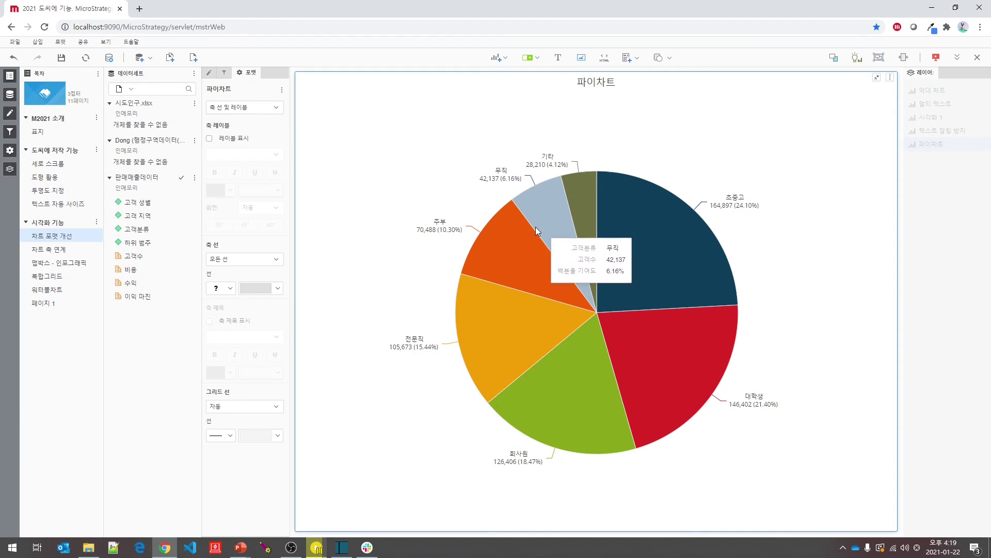
In the pie chart's shape and data label formatting, turn off the text (문장) and value (값) labels, keeping only %
{"action": "left_click", "coordinate": [269, 108]}
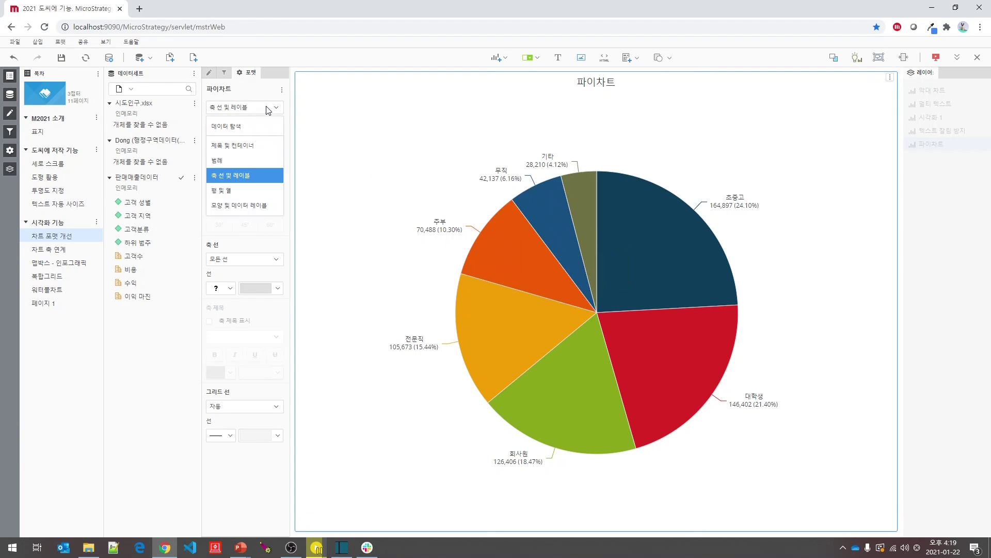
{"action": "left_click", "coordinate": [239, 205]}
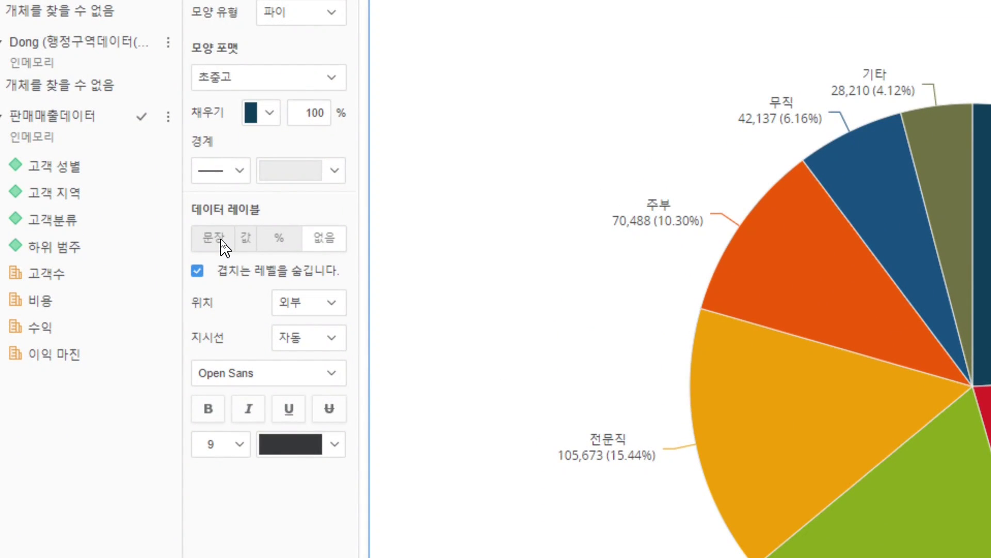
{"action": "left_click", "coordinate": [222, 240]}
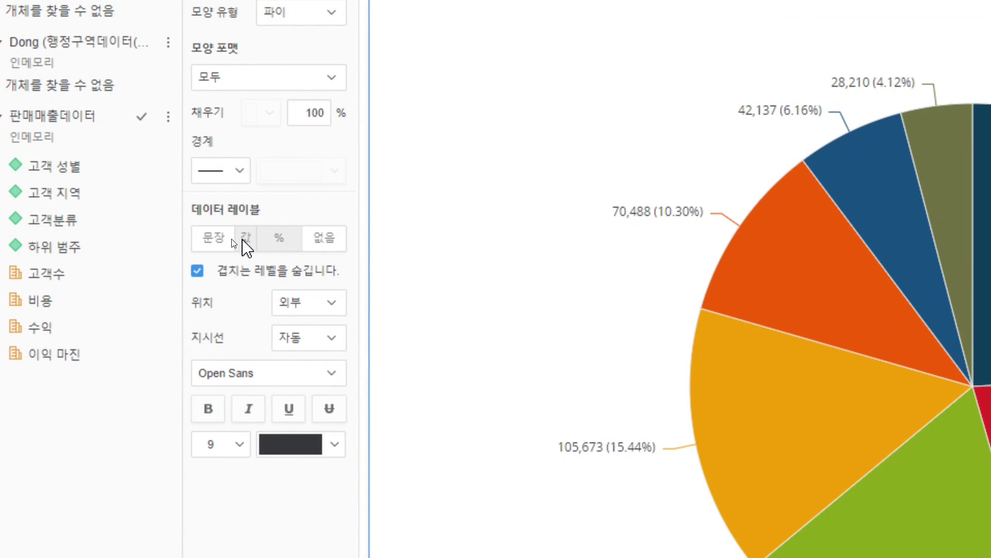
{"action": "left_click", "coordinate": [244, 241]}
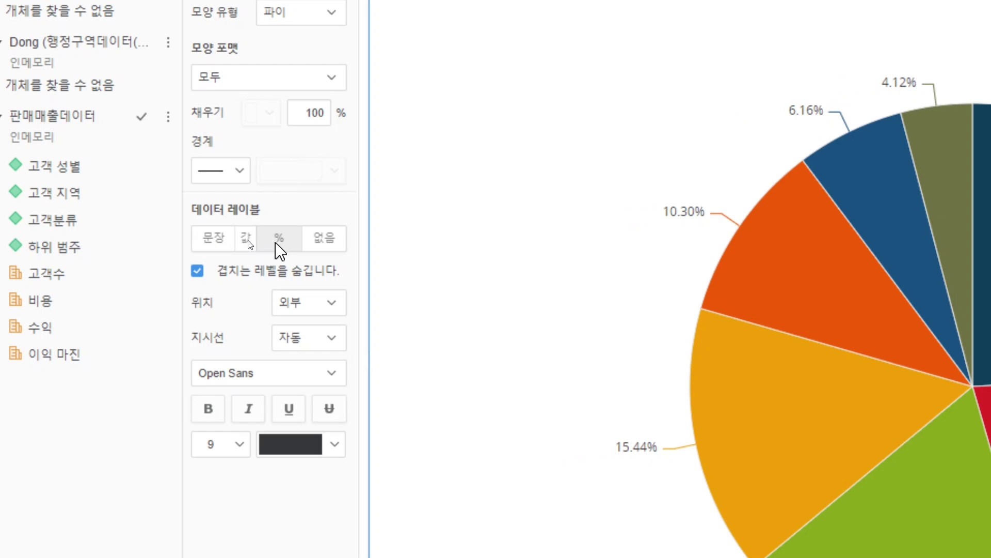
Try different combinations of the pie chart's text (문장), value (값) and % data labels, including none (없음), and turn all three on
{"action": "left_click", "coordinate": [246, 238]}
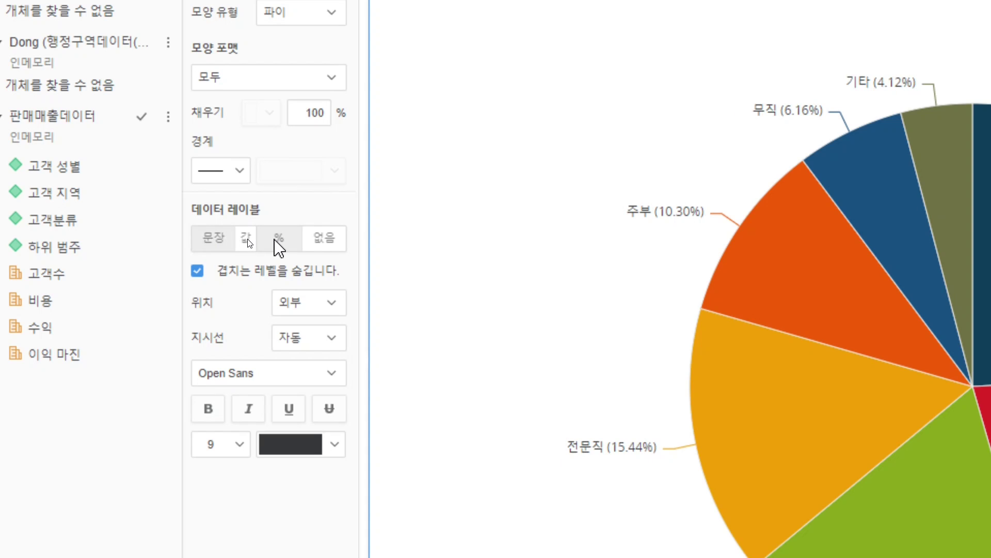
{"action": "left_click", "coordinate": [279, 239]}
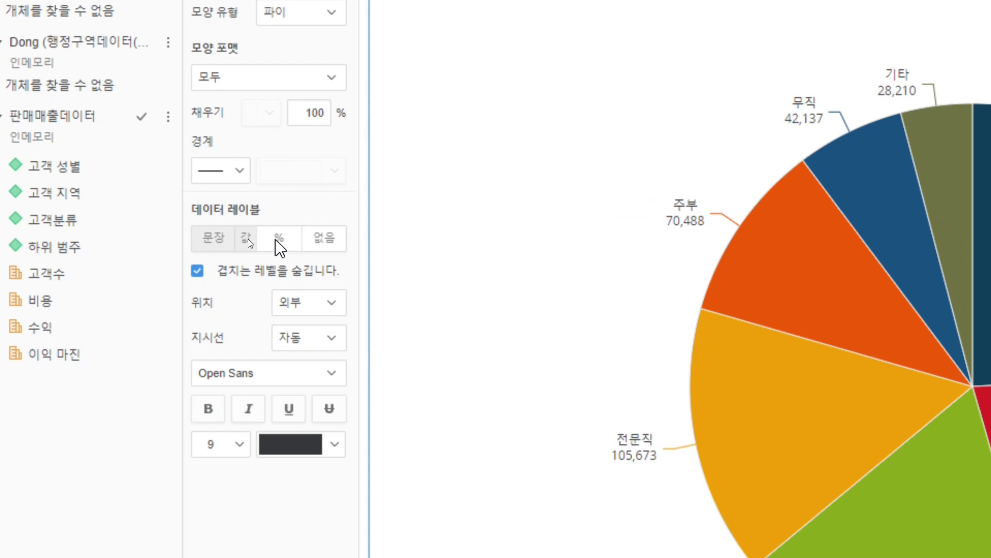
{"action": "left_click", "coordinate": [325, 242]}
{"action": "left_click", "coordinate": [278, 241]}
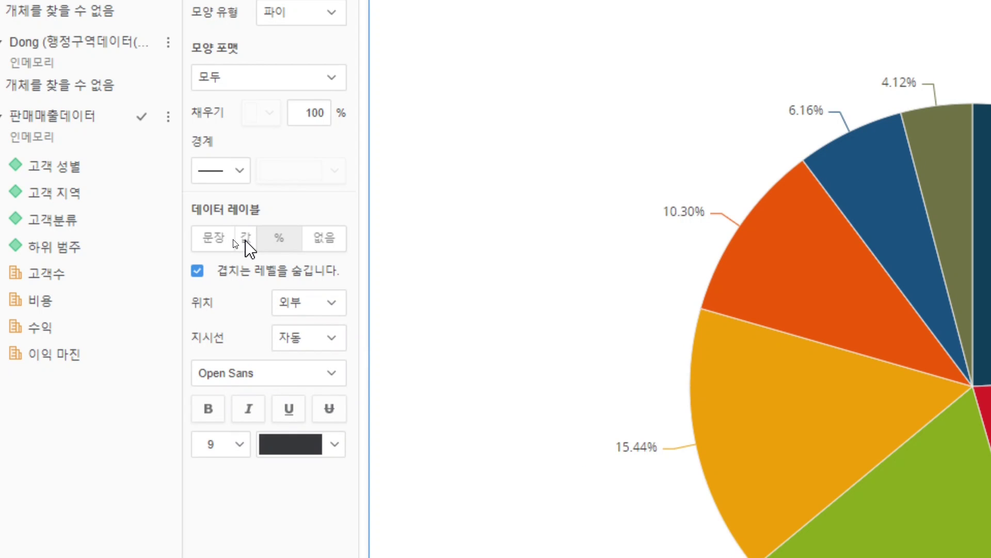
{"action": "left_click", "coordinate": [247, 241]}
{"action": "left_click", "coordinate": [217, 240]}
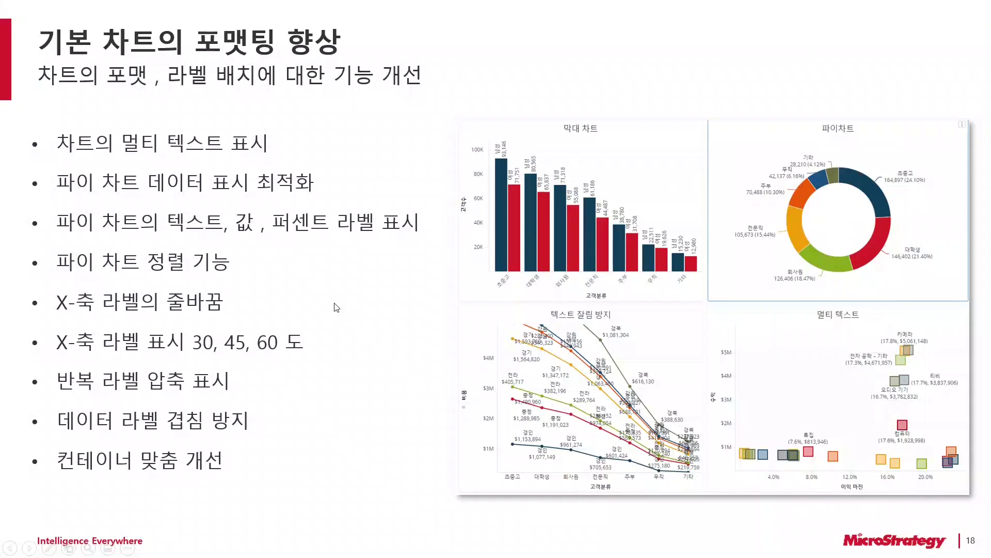
Show the 복합 그리드 slide, switch to MicroStrategy, and review the target visualization link of the 고객 현황 - 메트릭 열 배치 grid
{"action": "key", "text": "Right"}
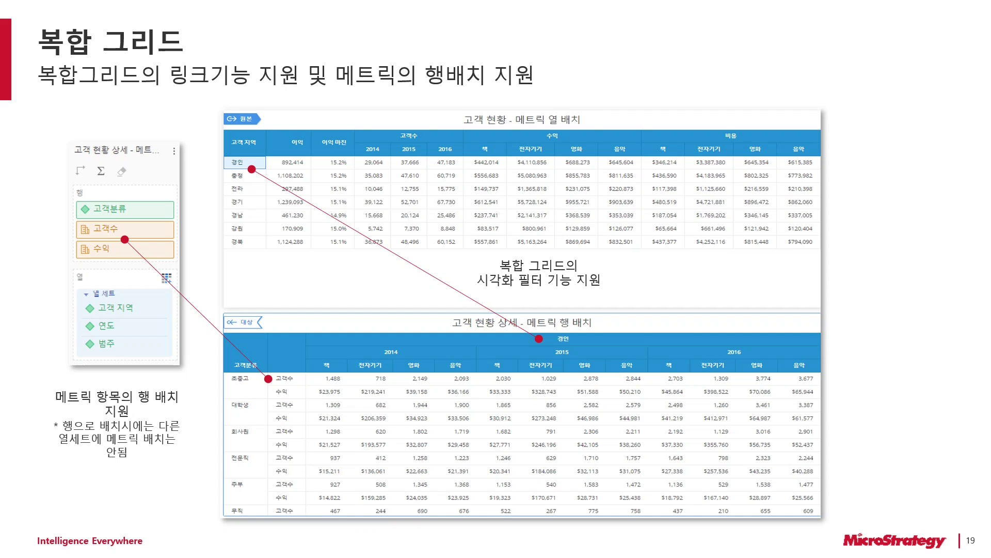
{"action": "key", "text": "alt+Tab"}
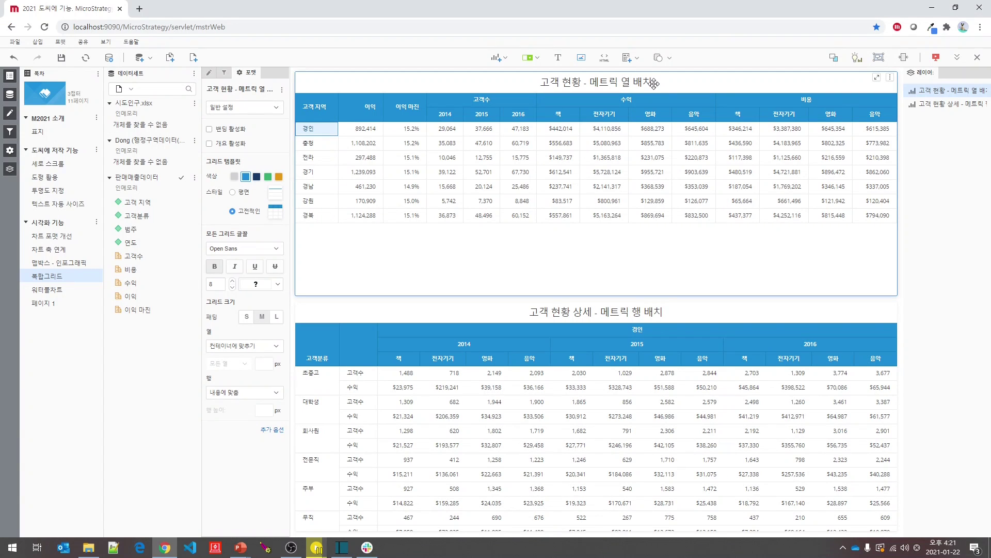
{"action": "left_click", "coordinate": [890, 78]}
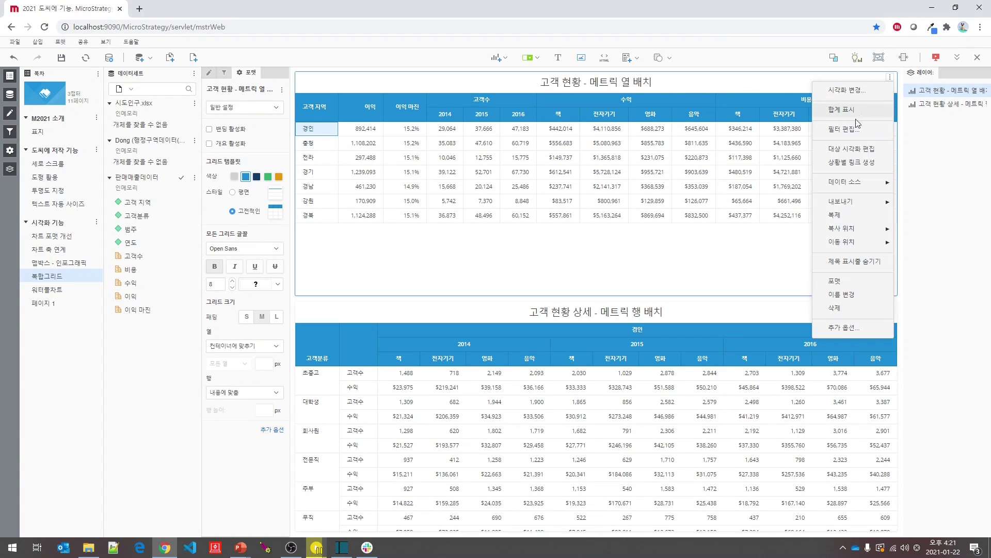
{"action": "left_click", "coordinate": [843, 151]}
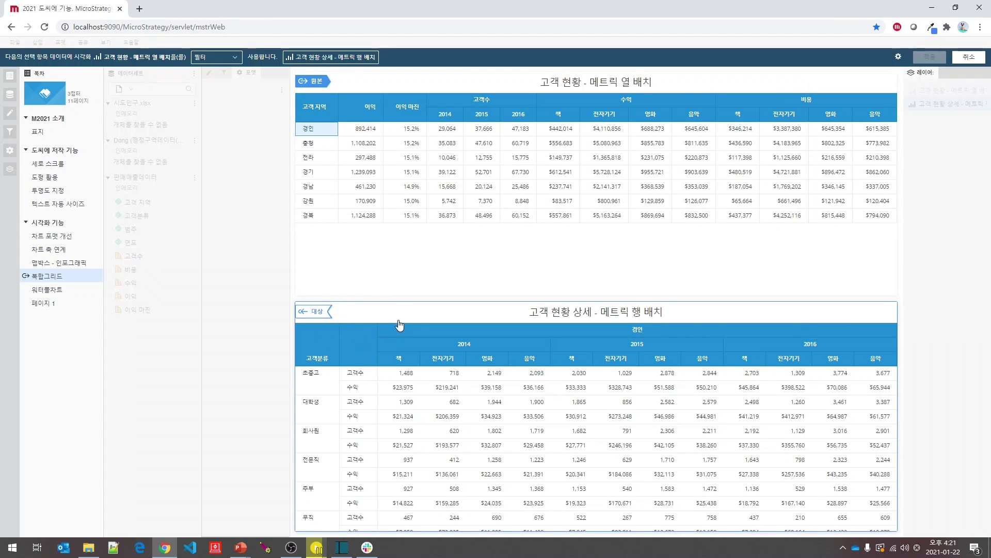
{"action": "left_click", "coordinate": [969, 58]}
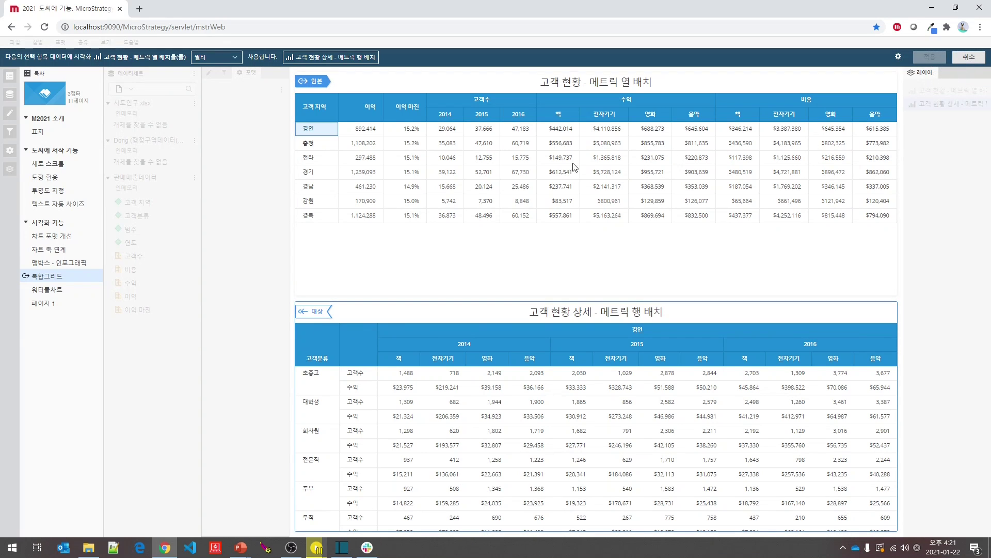
Filter the 고객 현황 상세 grid by selecting customer regions one after another in the source grid, finishing with 경북
{"action": "left_click", "coordinate": [311, 145]}
{"action": "left_click", "coordinate": [316, 162]}
{"action": "left_click", "coordinate": [318, 172]}
{"action": "left_click", "coordinate": [320, 187]}
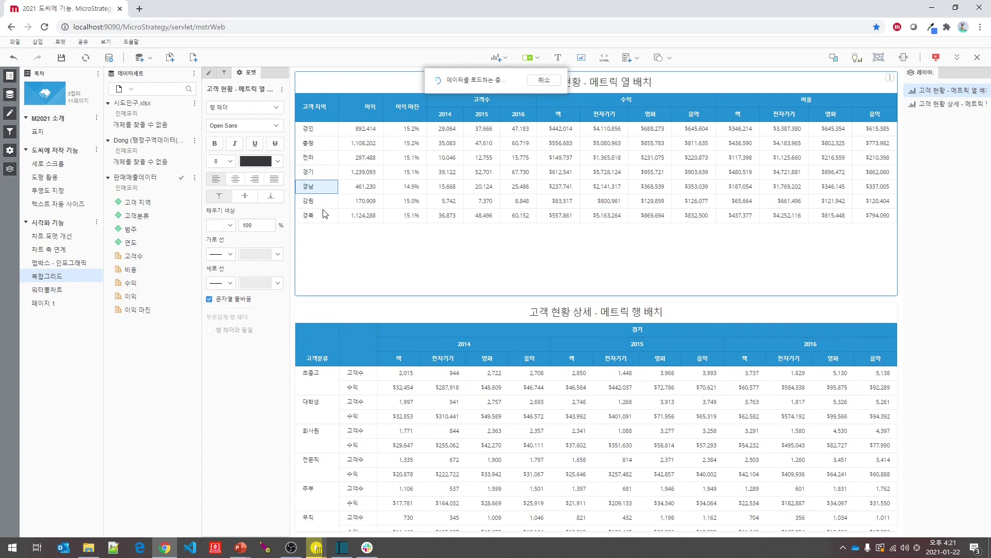
{"action": "left_click", "coordinate": [324, 214]}
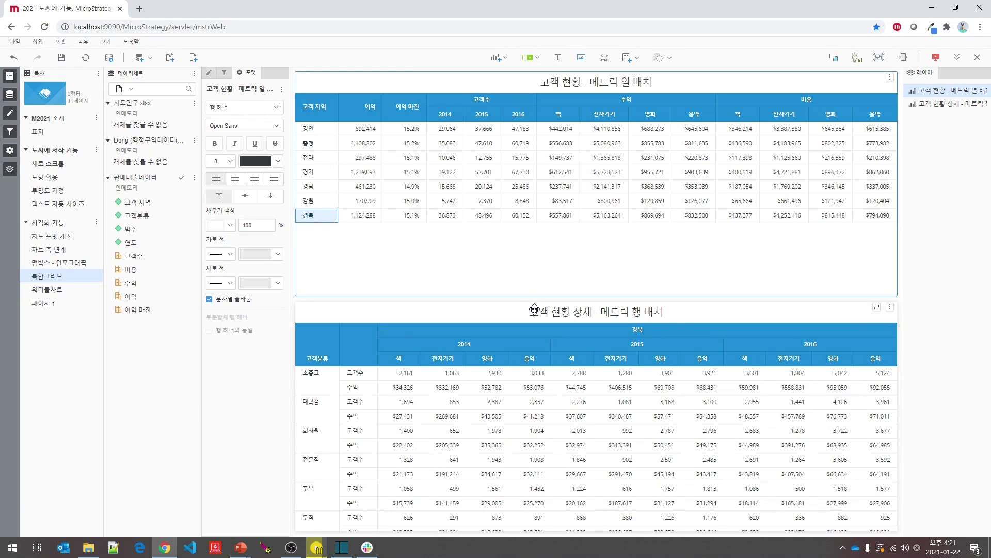
In the 고객 현황 상세 grid's rows, move 고객분류 below the 고객수 and 수익 metrics
{"action": "left_click", "coordinate": [209, 80]}
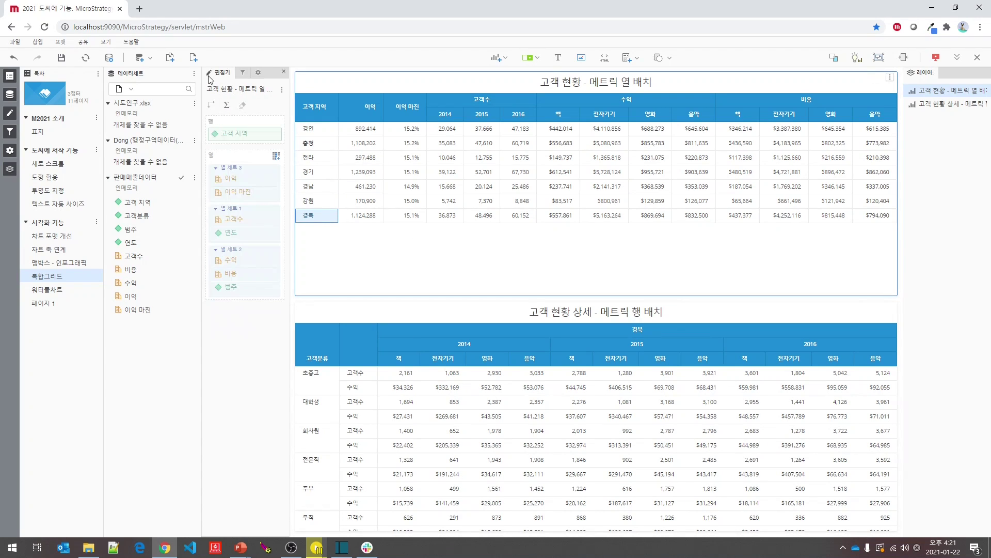
{"action": "left_click", "coordinate": [550, 315]}
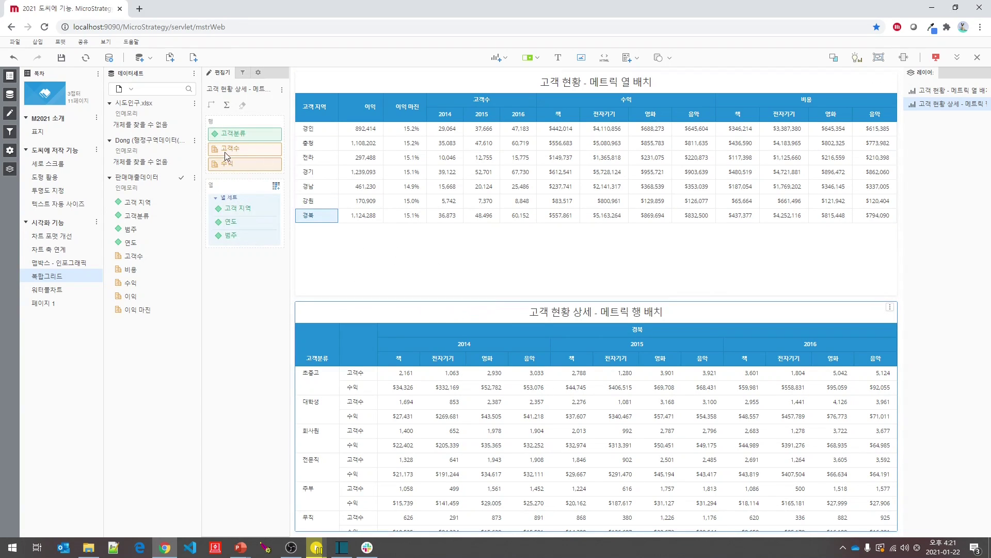
{"action": "left_click_drag", "start_coordinate": [228, 134], "coordinate": [240, 174]}
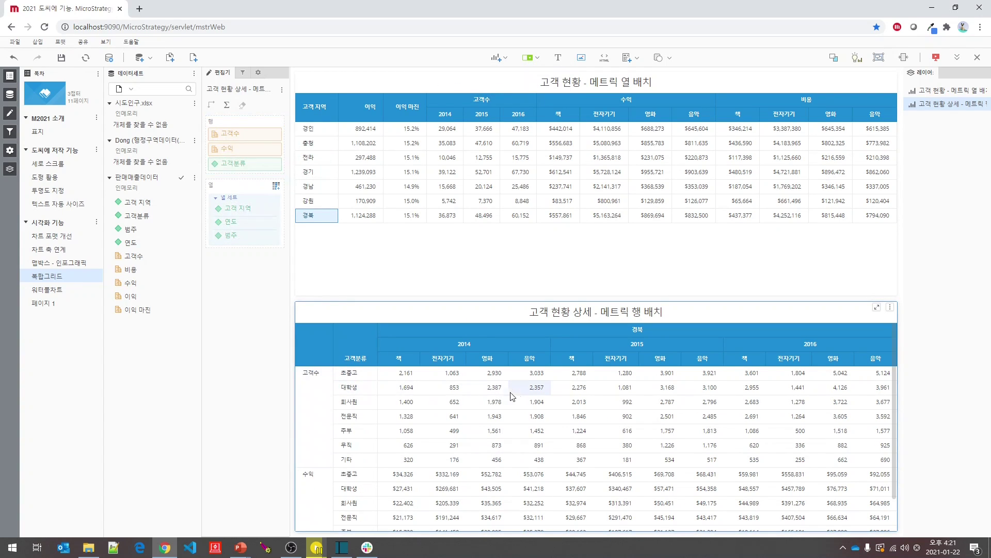
{"action": "scroll", "coordinate": [485, 468], "scroll_direction": "down", "scroll_amount": 1}
{"action": "scroll", "coordinate": [445, 434], "scroll_direction": "up", "scroll_amount": 1}
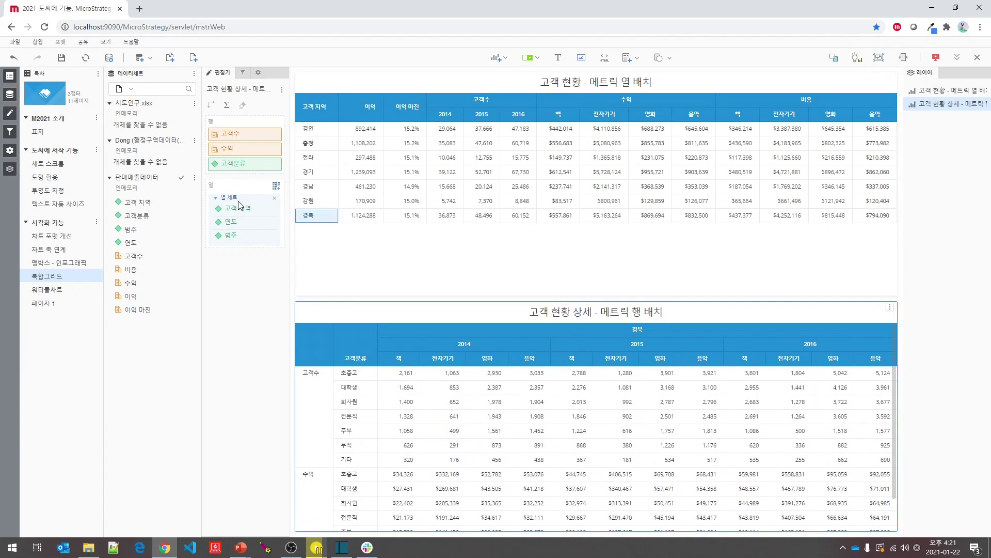
Add a second column set to the 고객 현황 상세 grid and try placing 고객분류, 고객 지역 and 수익 in it
{"action": "left_click", "coordinate": [276, 186]}
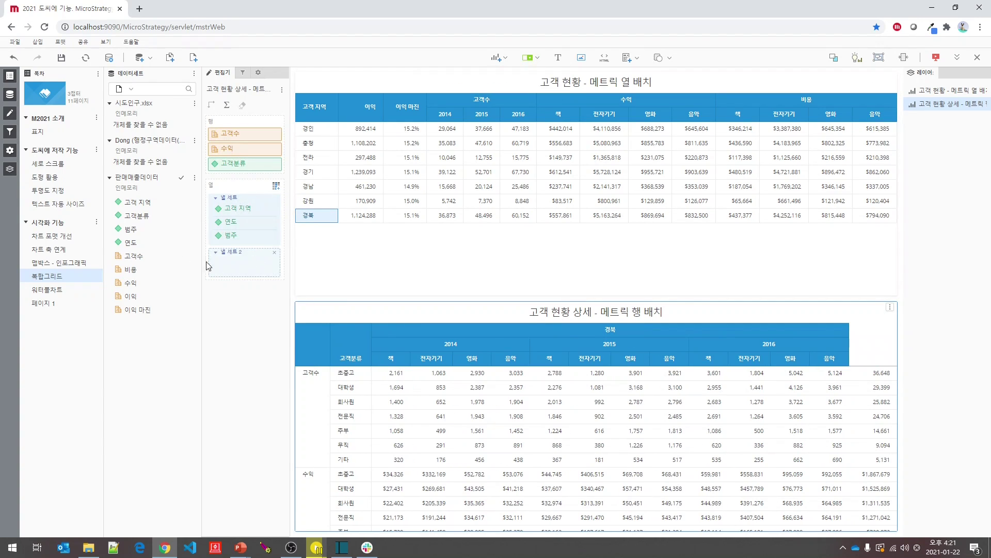
{"action": "left_click_drag", "start_coordinate": [133, 219], "coordinate": [224, 263]}
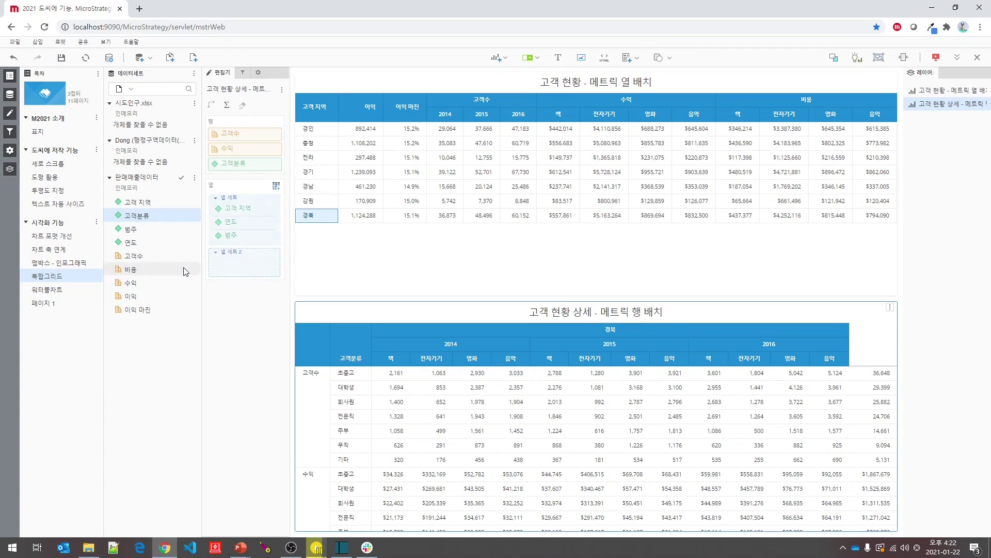
{"action": "left_click_drag", "start_coordinate": [132, 203], "coordinate": [228, 266]}
{"action": "left_click_drag", "start_coordinate": [142, 286], "coordinate": [190, 271]}
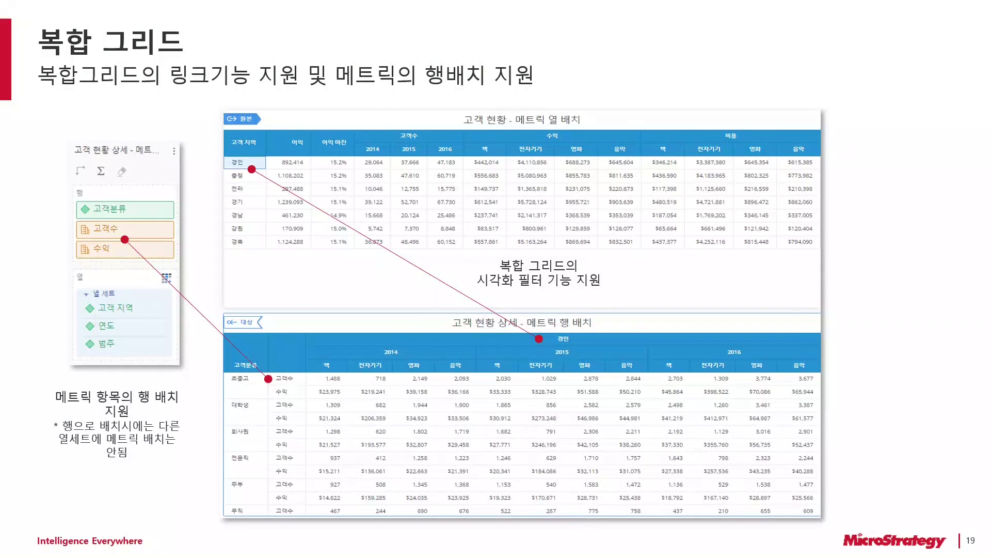
Move past the 복합 그리드 slide and review the waterfall options (폭포수 옵션) of the WaterFall 차이 표시 chart
{"action": "key", "text": "Right"}
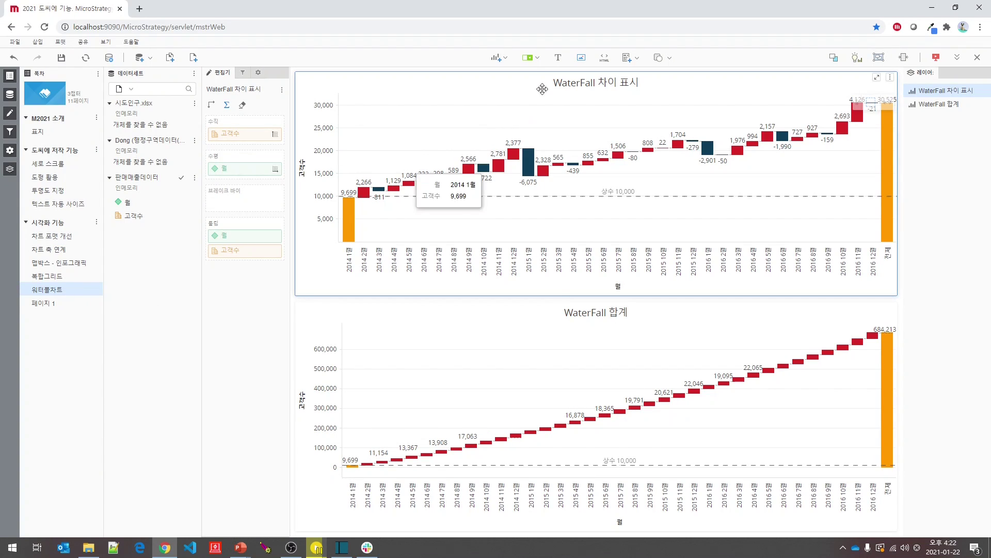
{"action": "left_click", "coordinate": [258, 72]}
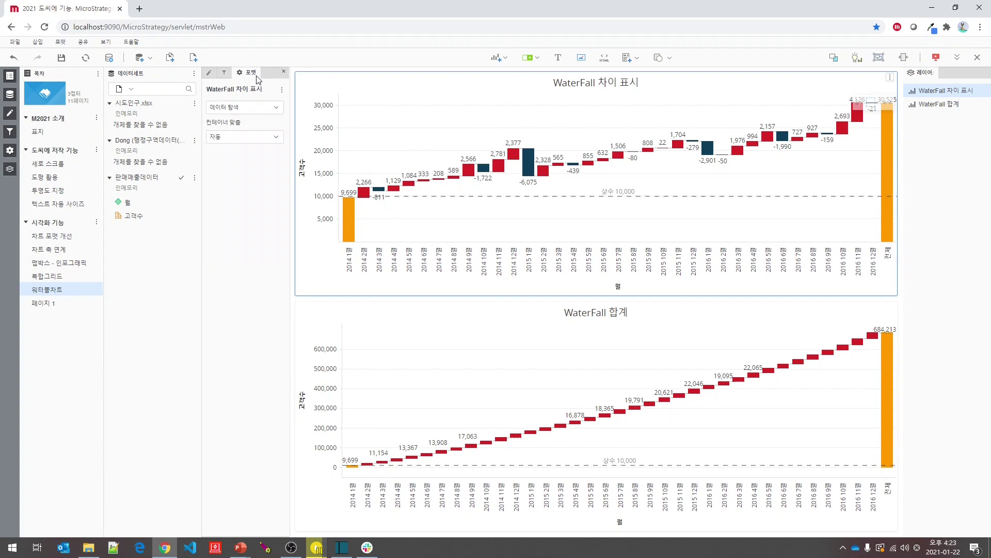
{"action": "left_click", "coordinate": [248, 109]}
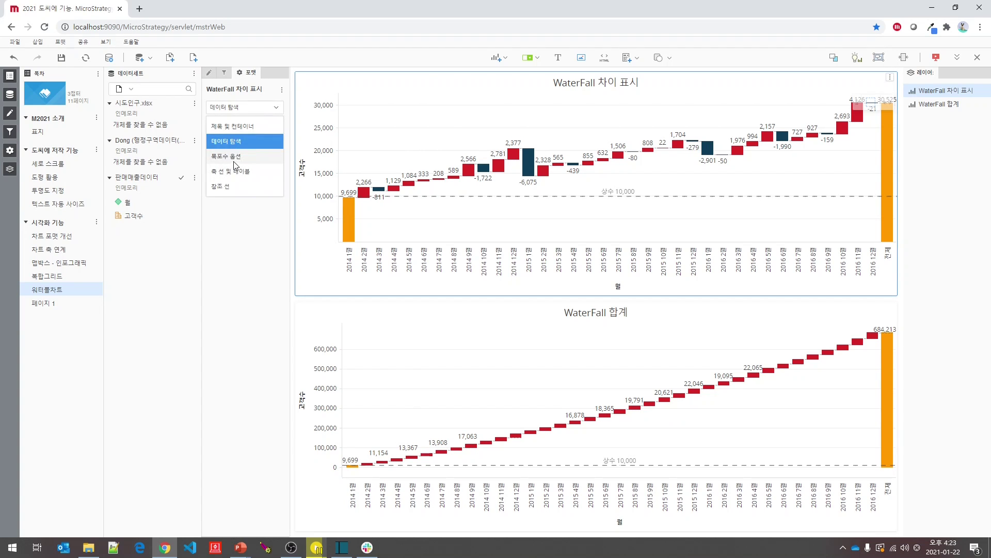
{"action": "left_click", "coordinate": [235, 165]}
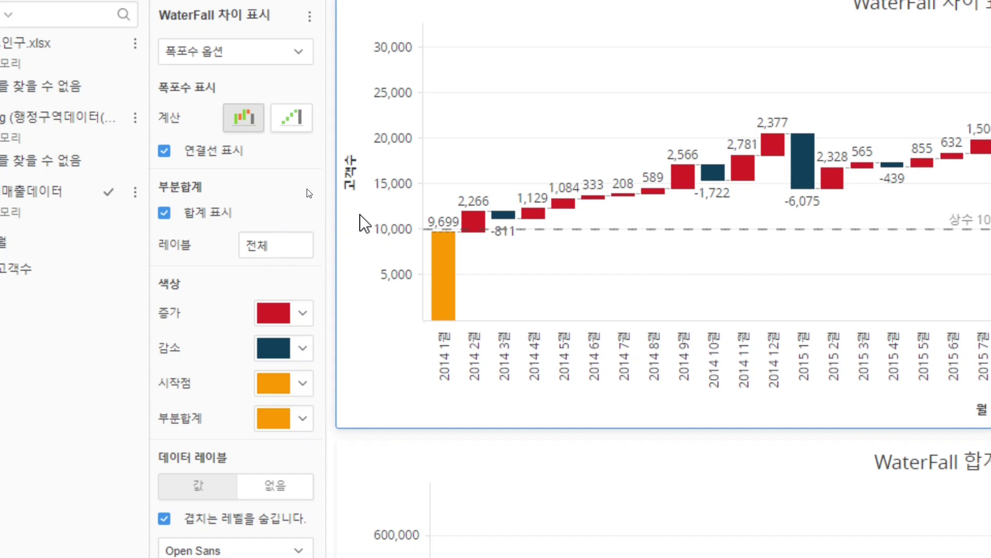
{"action": "left_click", "coordinate": [463, 448]}
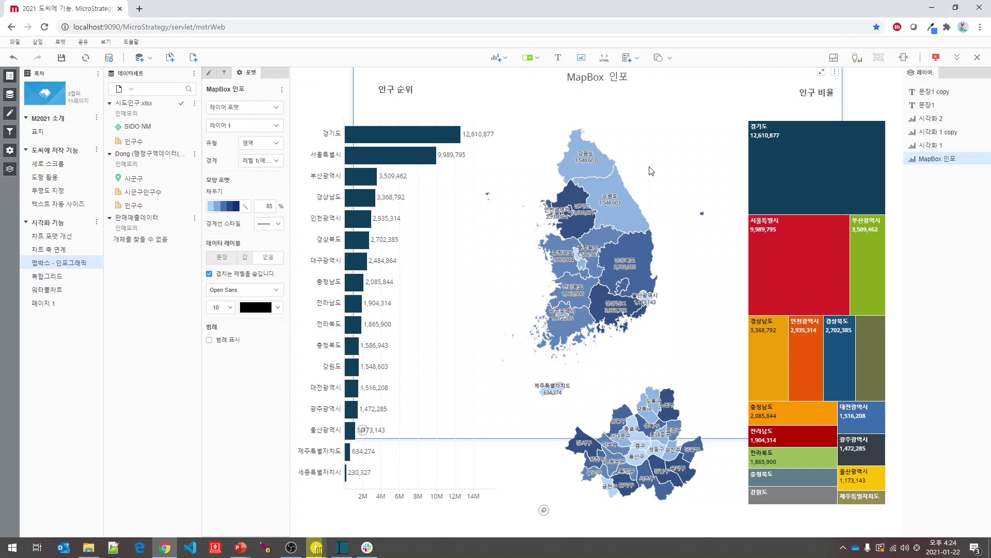
In the MapBox 인포 map options, try the 경계 map style and set it back to 초점이 맞춰짐
{"action": "left_click", "coordinate": [253, 109]}
{"action": "left_click", "coordinate": [254, 123]}
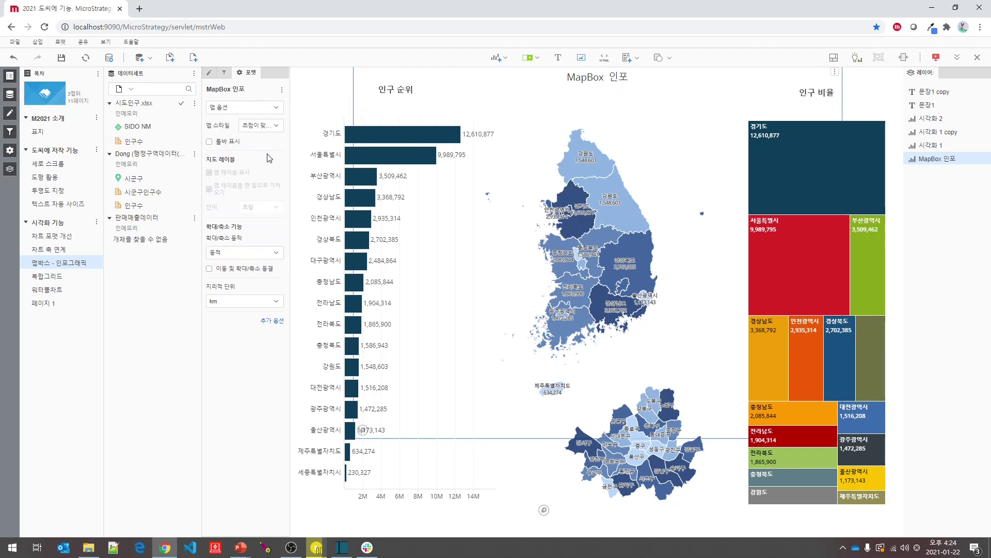
{"action": "left_click", "coordinate": [273, 126]}
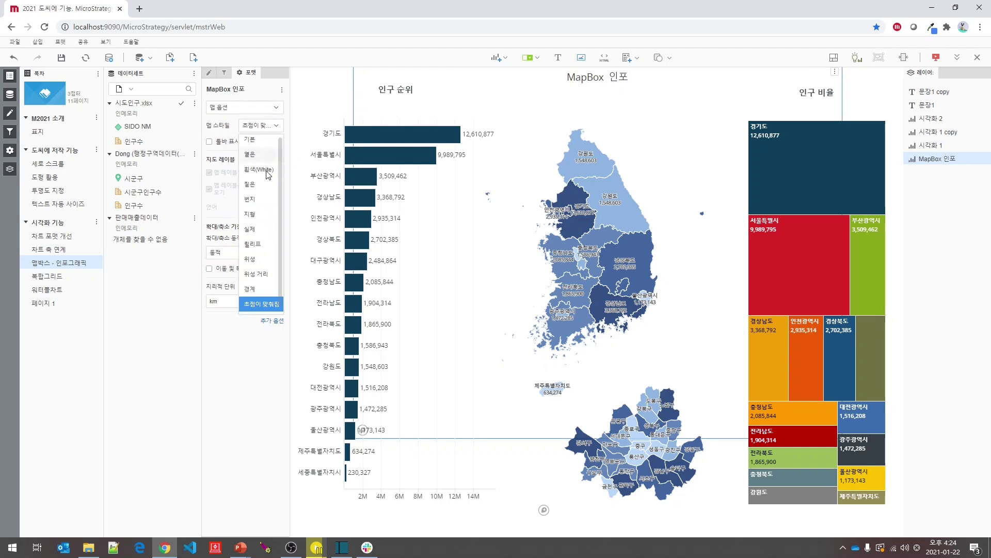
{"action": "left_click", "coordinate": [258, 289]}
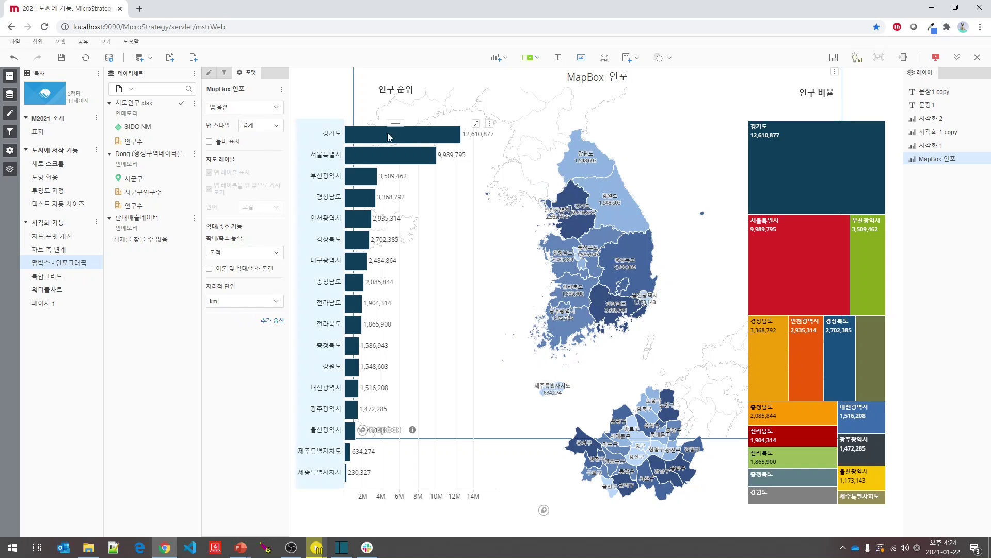
{"action": "left_click", "coordinate": [256, 127]}
{"action": "left_click", "coordinate": [262, 309]}
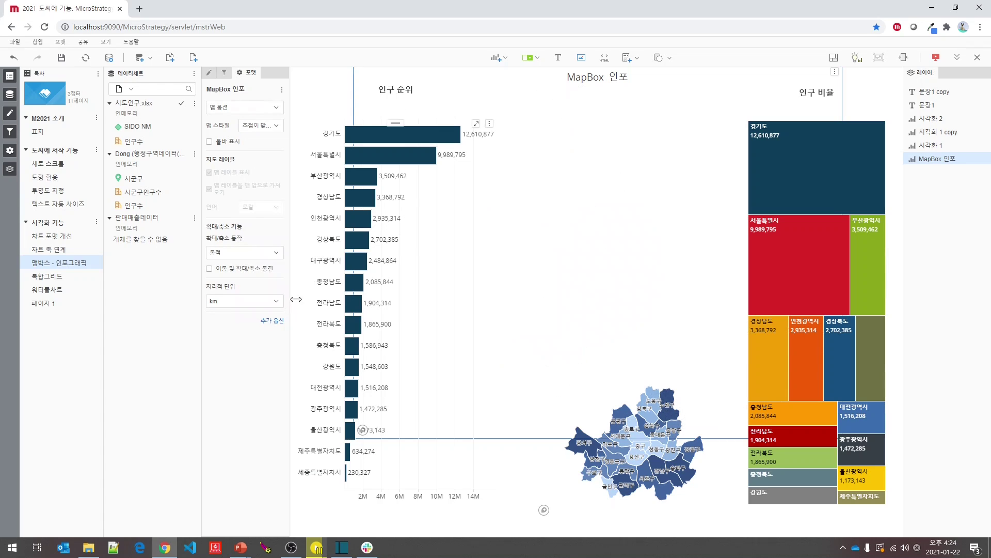
Review the map style choices of the 시각화 2 district map, keep 초점이 맞춰짐, and inspect the map maximized before restoring it
{"action": "mouse_move", "coordinate": [601, 185]}
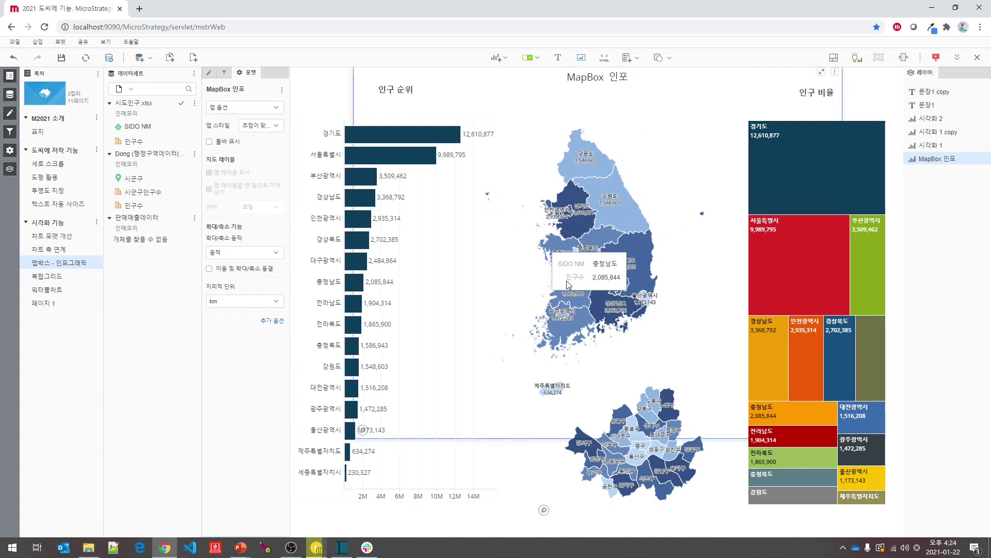
{"action": "left_click", "coordinate": [636, 374]}
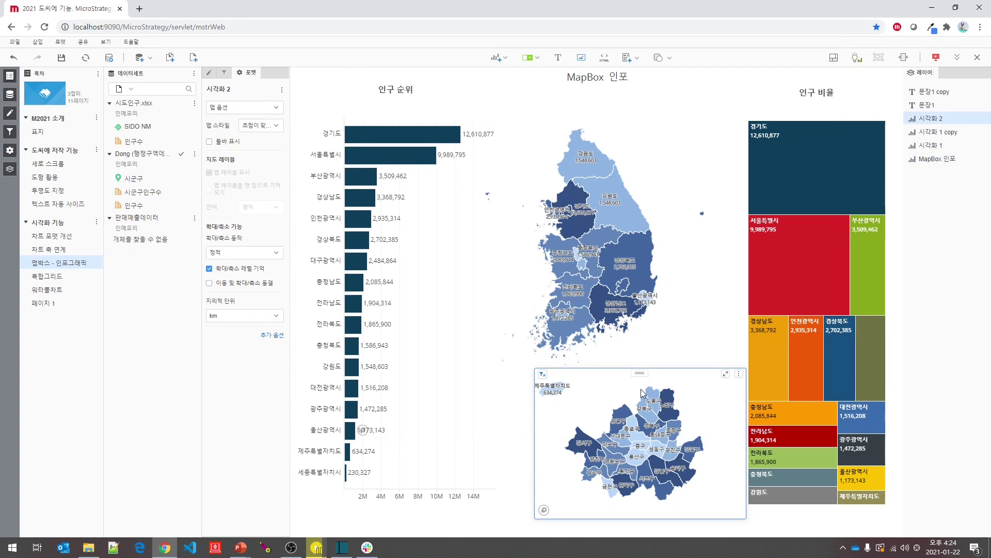
{"action": "left_click", "coordinate": [261, 125]}
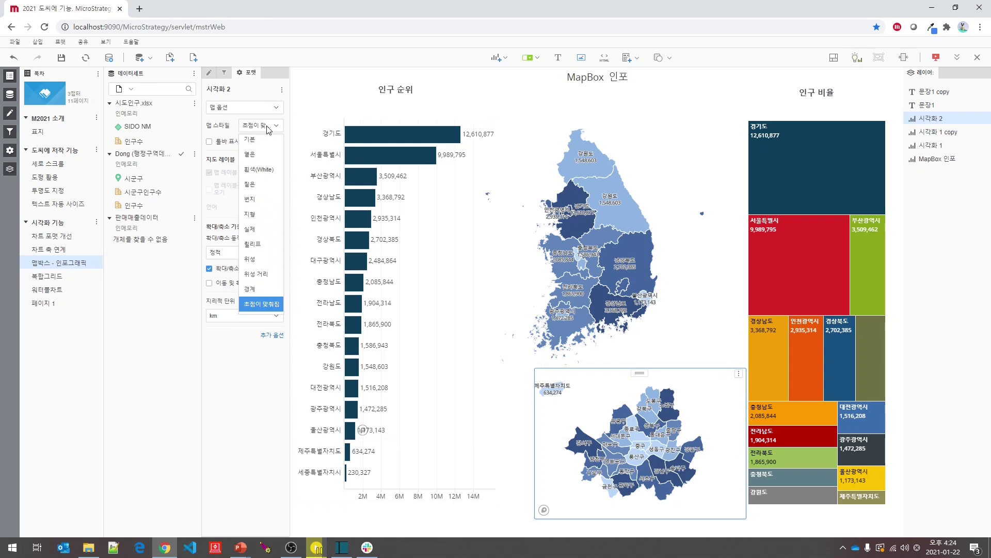
{"action": "left_click", "coordinate": [266, 308]}
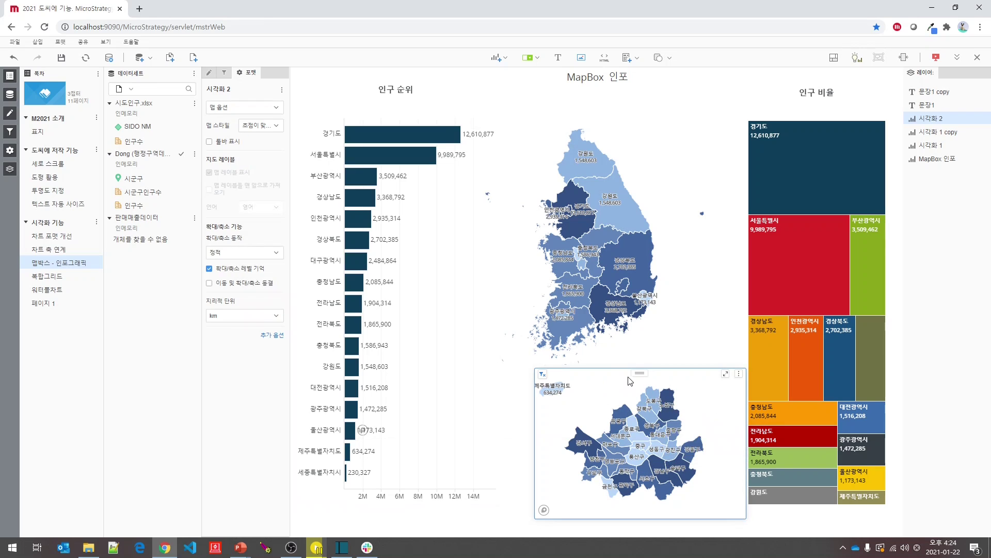
{"action": "left_click", "coordinate": [725, 373]}
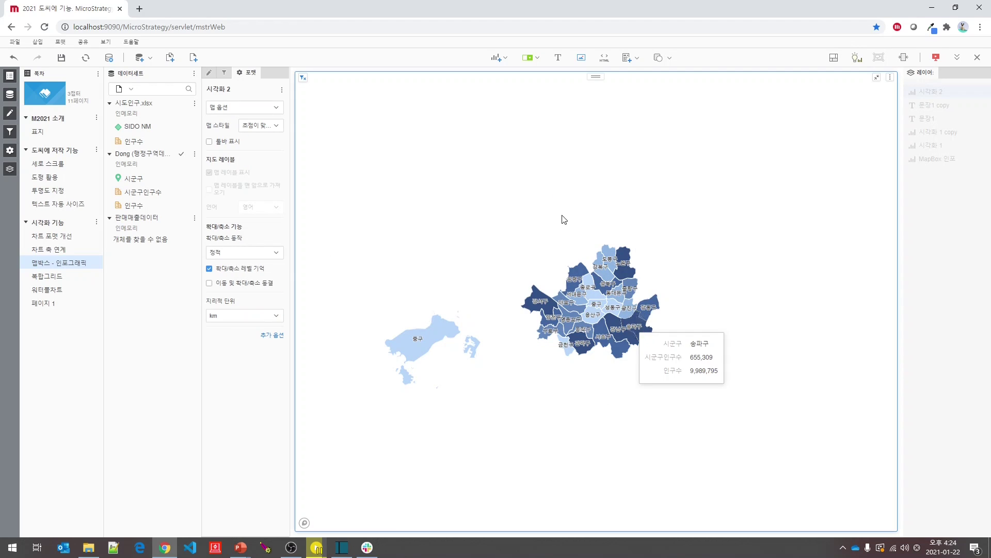
{"action": "left_click", "coordinate": [877, 76]}
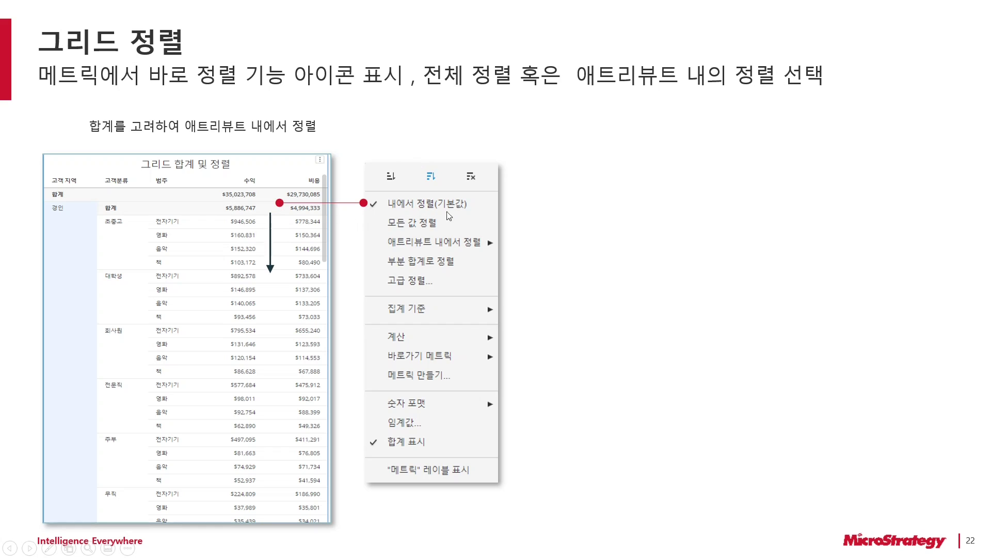
Reveal the all-values sorting example on the 그리드 정렬 slide and switch to the 그리드 합계 및 정렬 grid in MicroStrategy
{"action": "left_click", "coordinate": [377, 212]}
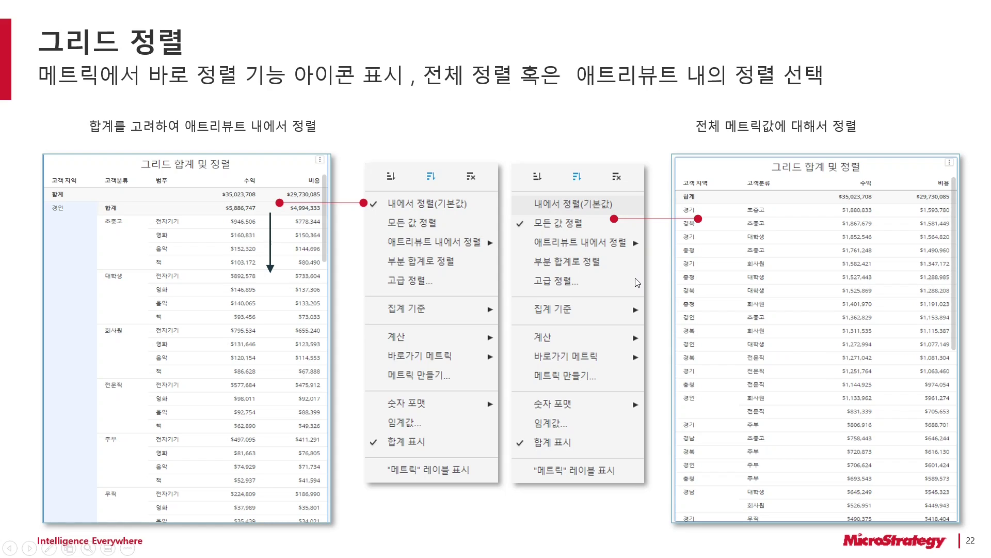
{"action": "key", "text": "alt+Tab"}
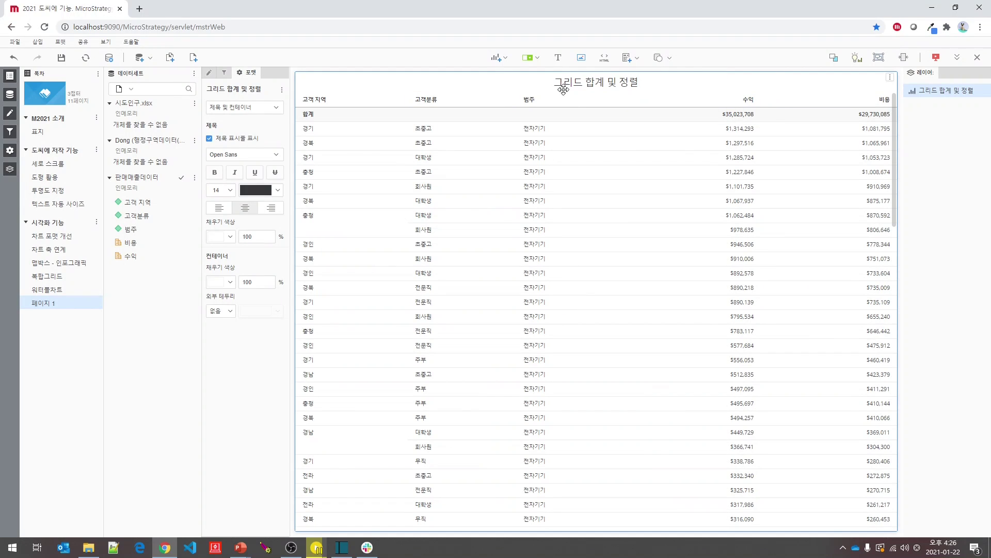
Sort the grid by 수익 in ascending order, and replace it with an advanced row sort by 고객 지역 (DESC) and 고객분류 (DESC), both 오름차순
{"action": "right_click", "coordinate": [732, 104]}
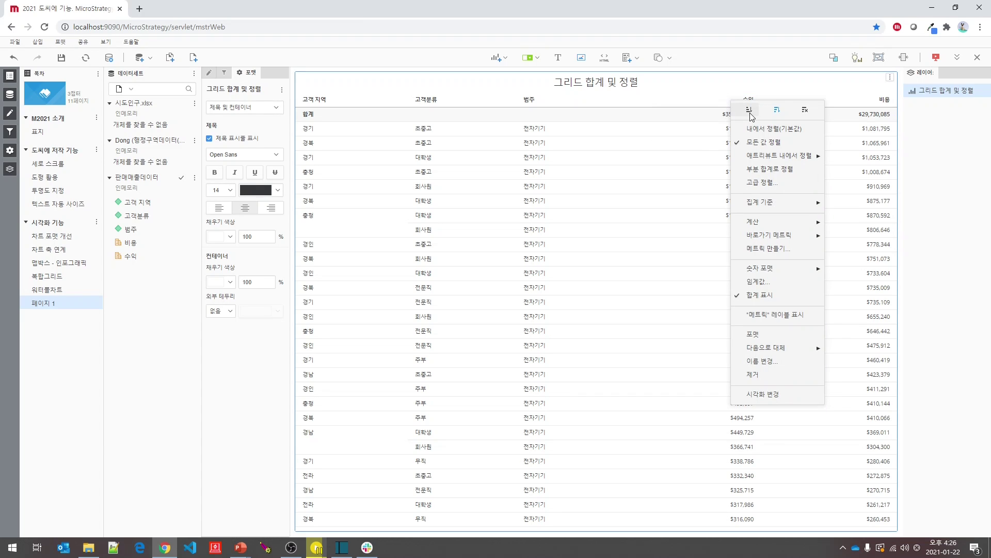
{"action": "left_click", "coordinate": [750, 110]}
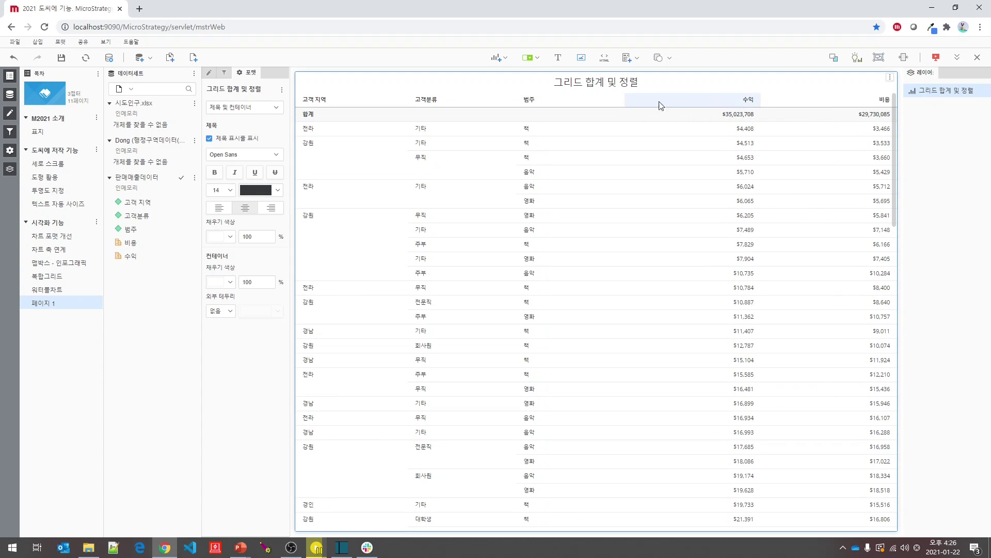
{"action": "right_click", "coordinate": [565, 99]}
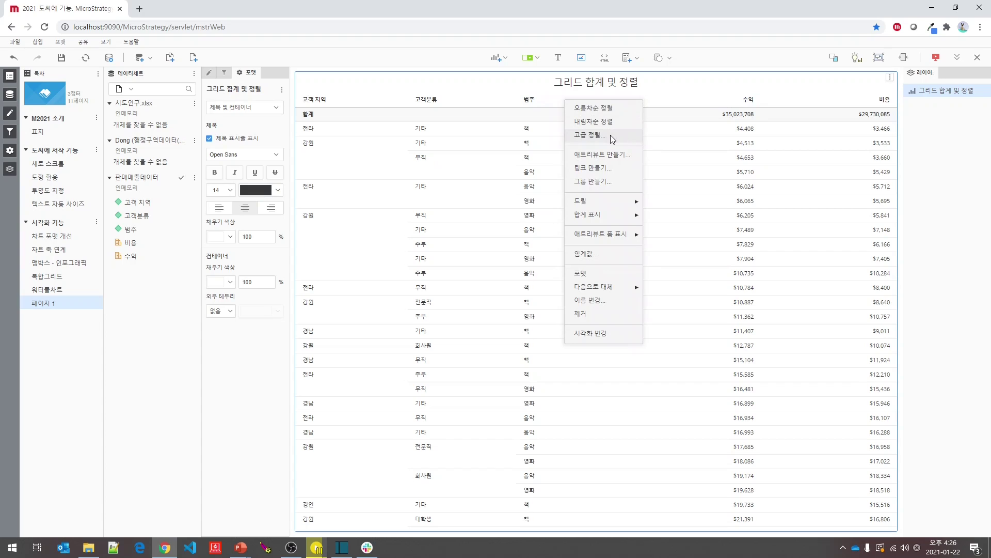
{"action": "left_click", "coordinate": [589, 134]}
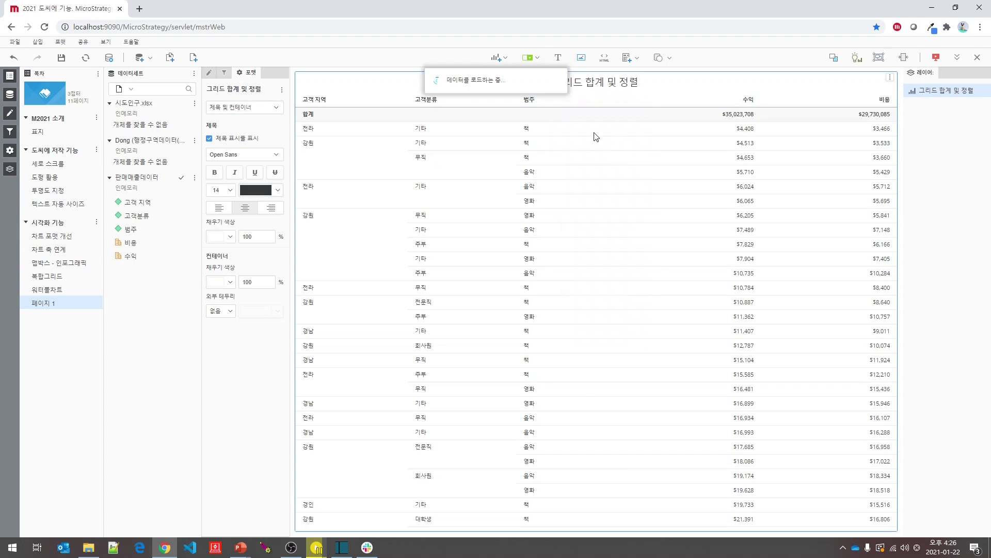
{"action": "left_click", "coordinate": [504, 215]}
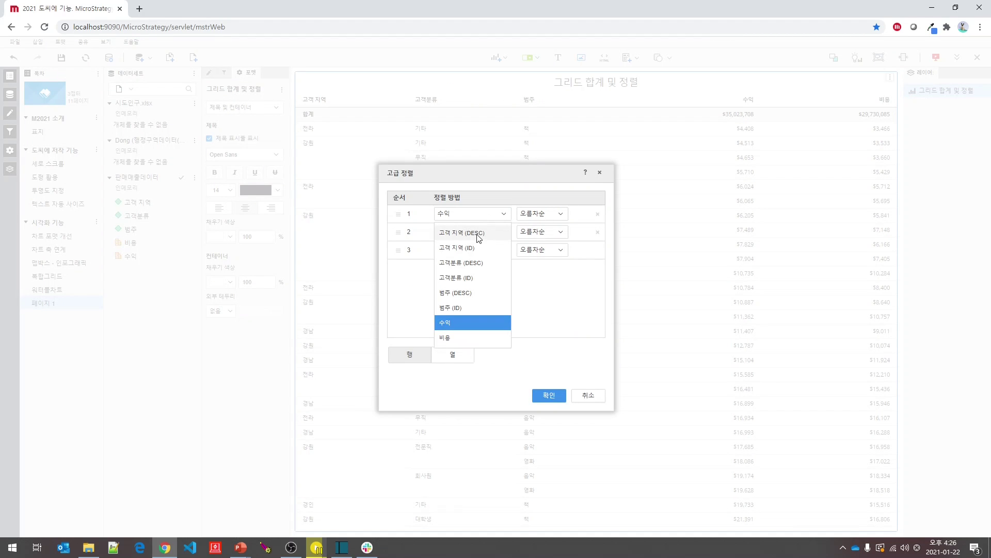
{"action": "left_click", "coordinate": [481, 231]}
{"action": "left_click", "coordinate": [505, 232]}
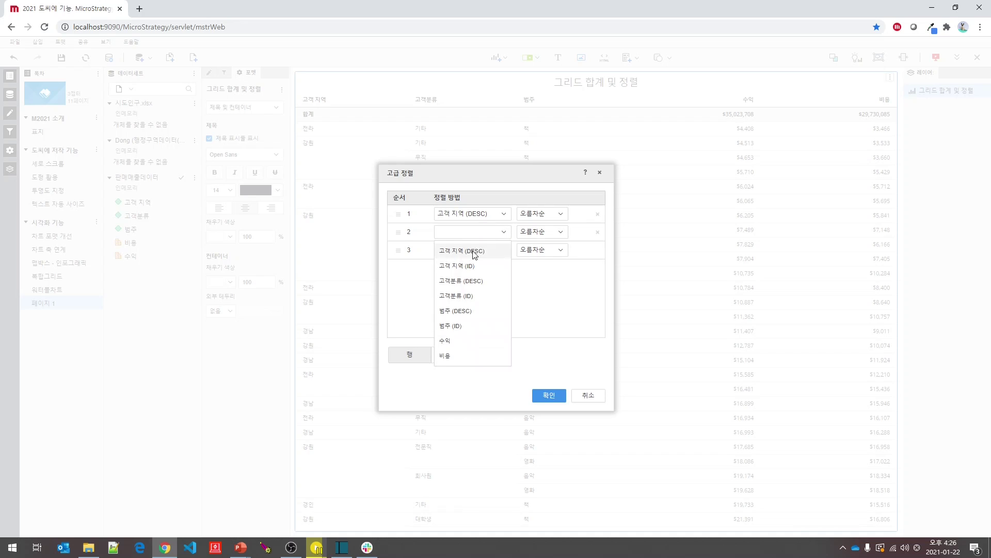
{"action": "left_click", "coordinate": [464, 287]}
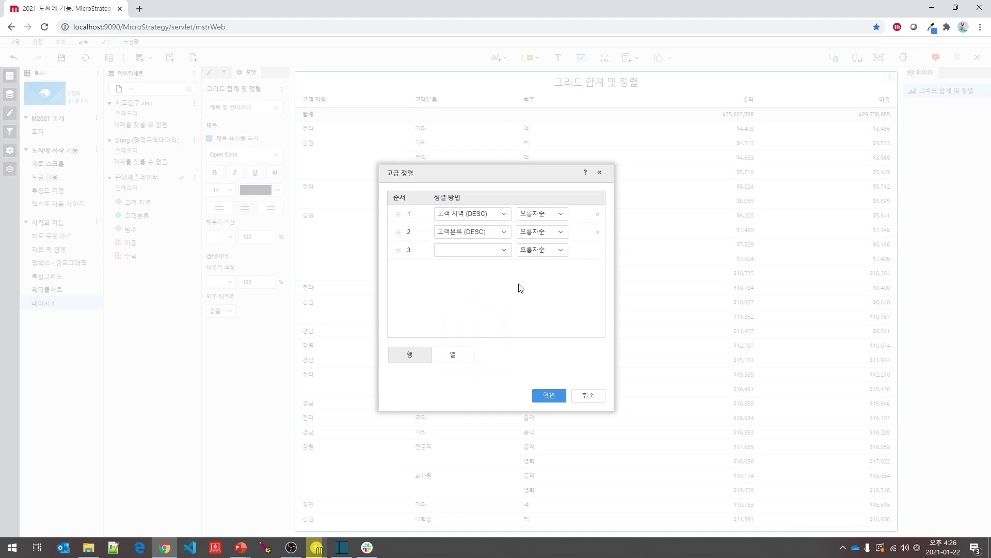
{"action": "left_click", "coordinate": [549, 395]}
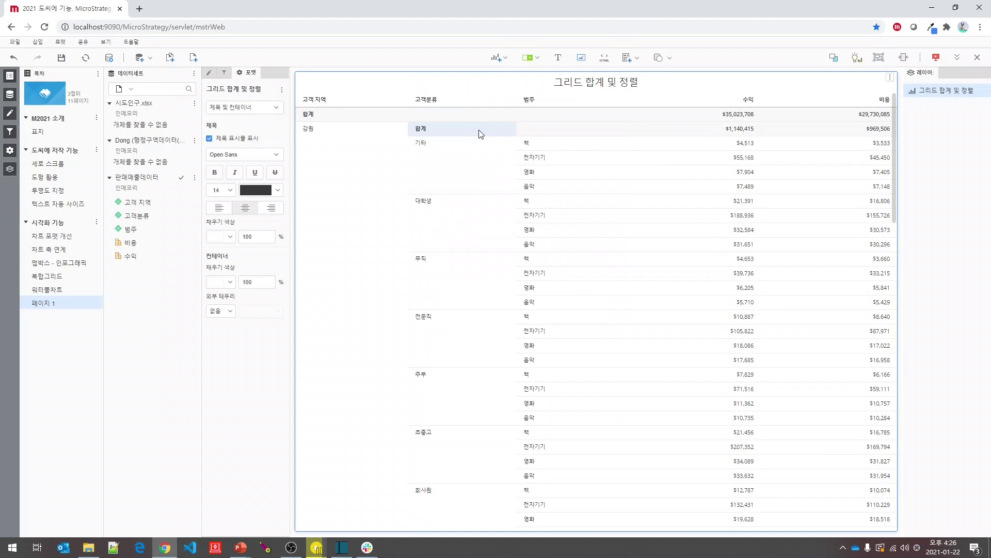
Sort the grid's 수익 metric within the 고객분류 attribute using 애트리뷰트 내에서 정렬
{"action": "right_click", "coordinate": [748, 100]}
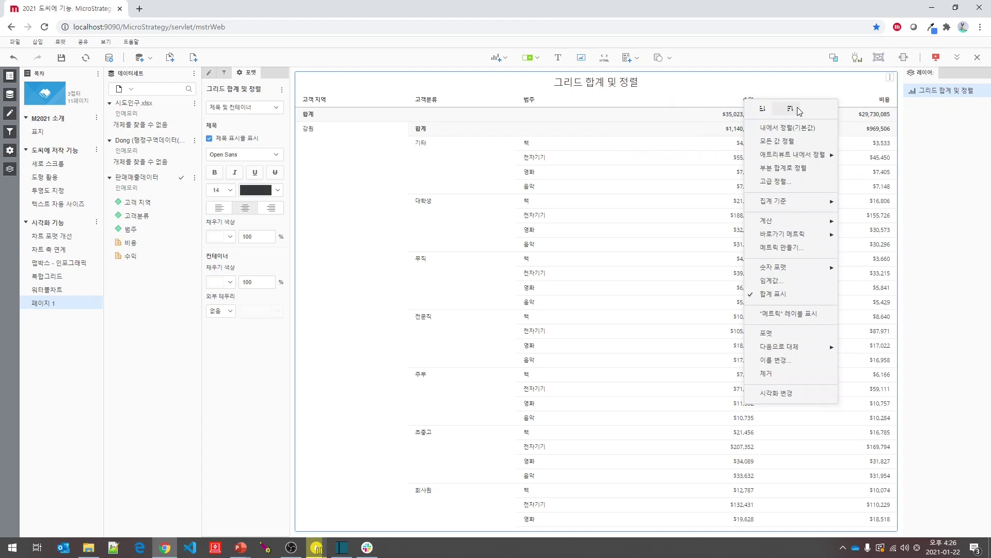
{"action": "mouse_move", "coordinate": [796, 157]}
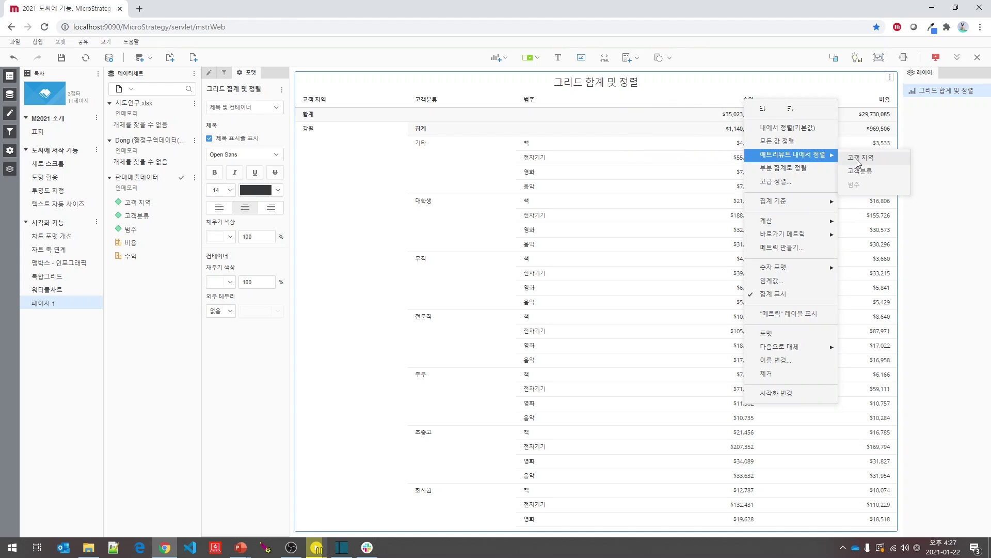
{"action": "left_click", "coordinate": [868, 176]}
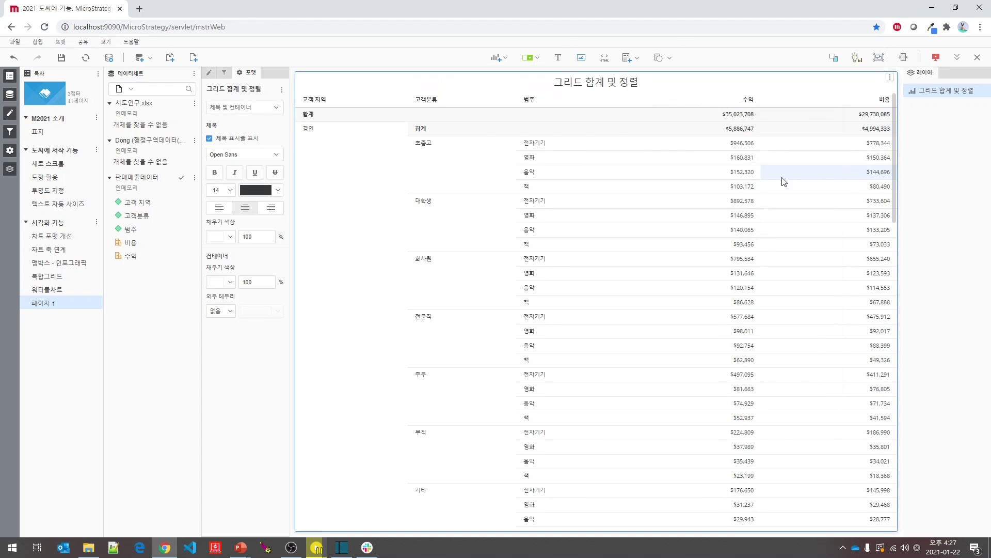
Sort the 수익 metric across all values (모든 값 정렬), and switch it to sorting by subtotals (부분 합계로 정렬)
{"action": "right_click", "coordinate": [751, 98]}
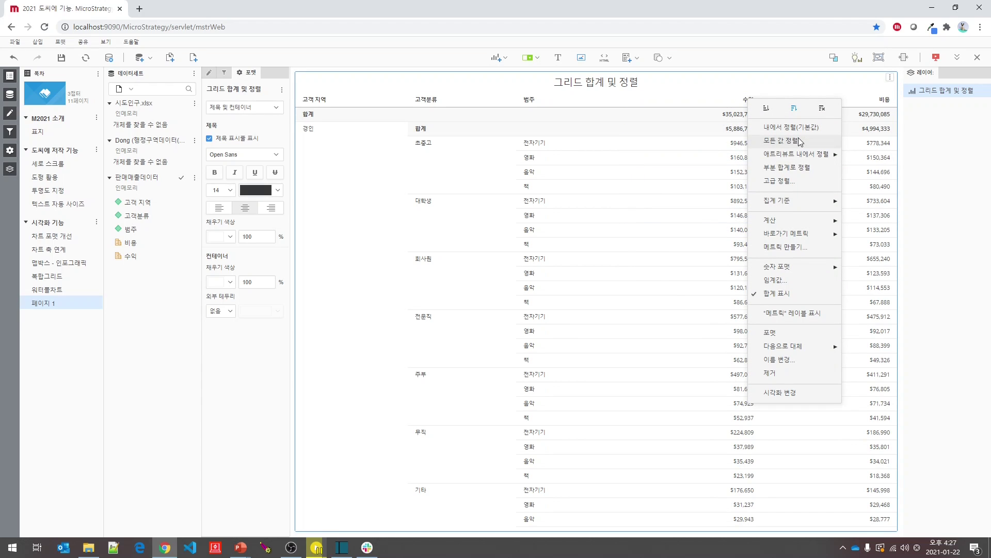
{"action": "left_click", "coordinate": [804, 144]}
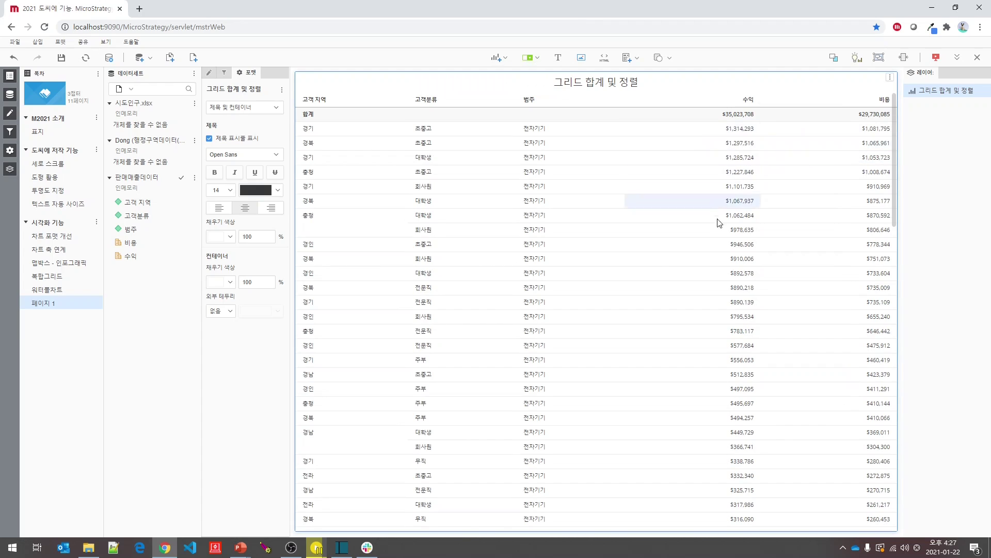
{"action": "right_click", "coordinate": [751, 106]}
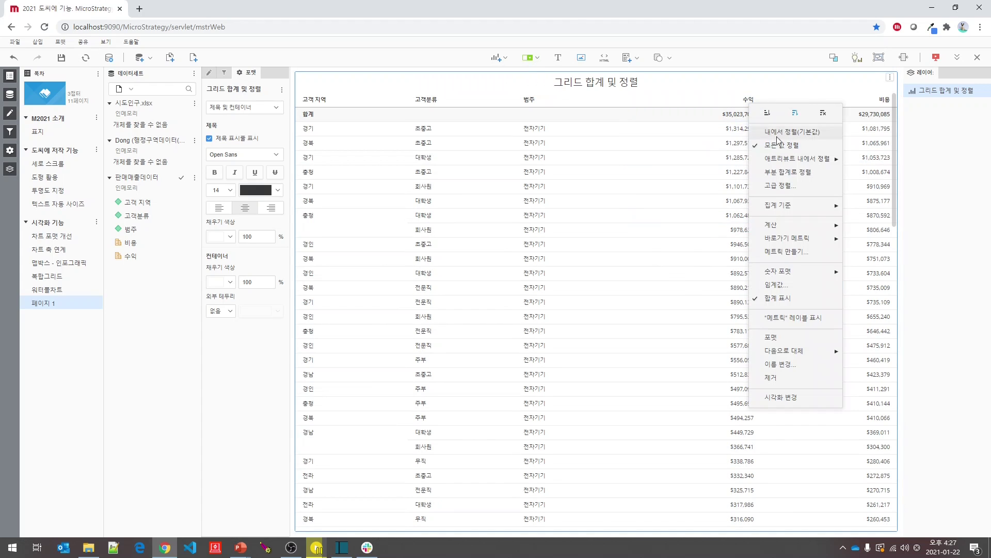
{"action": "left_click", "coordinate": [781, 175]}
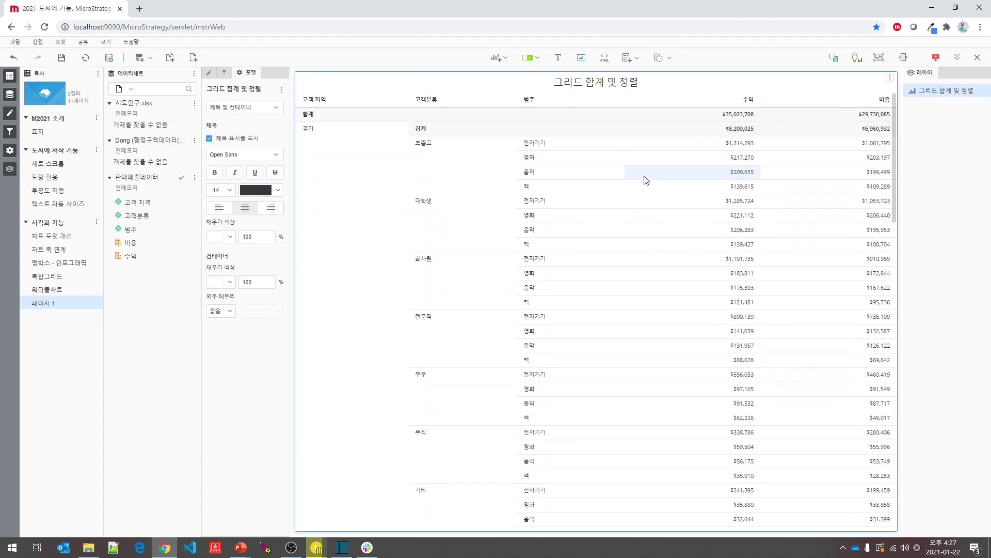